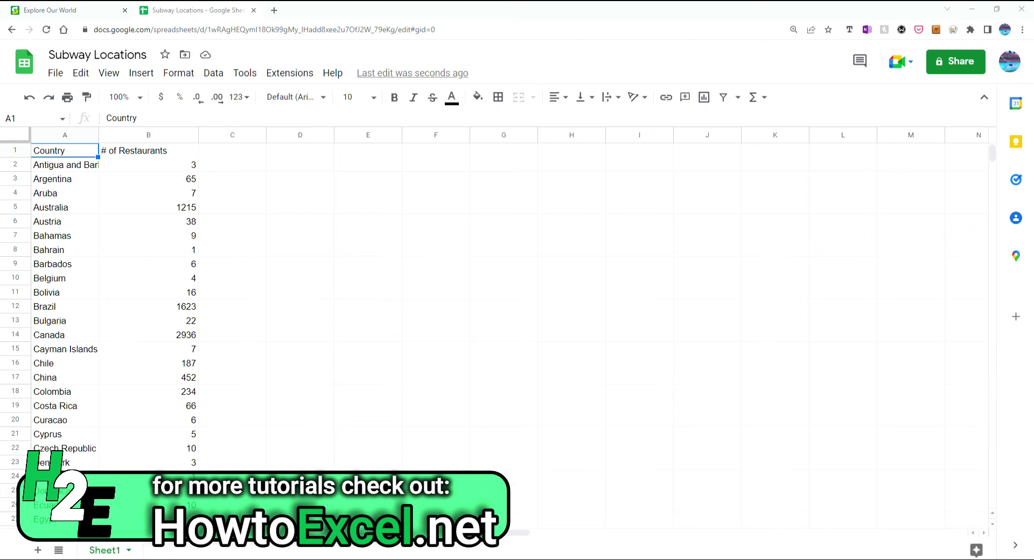
# - View the source restaurant list on the Subway website, and insert a chart of the spreadsheet's country and restaurant data
pyautogui.click(62, 8)
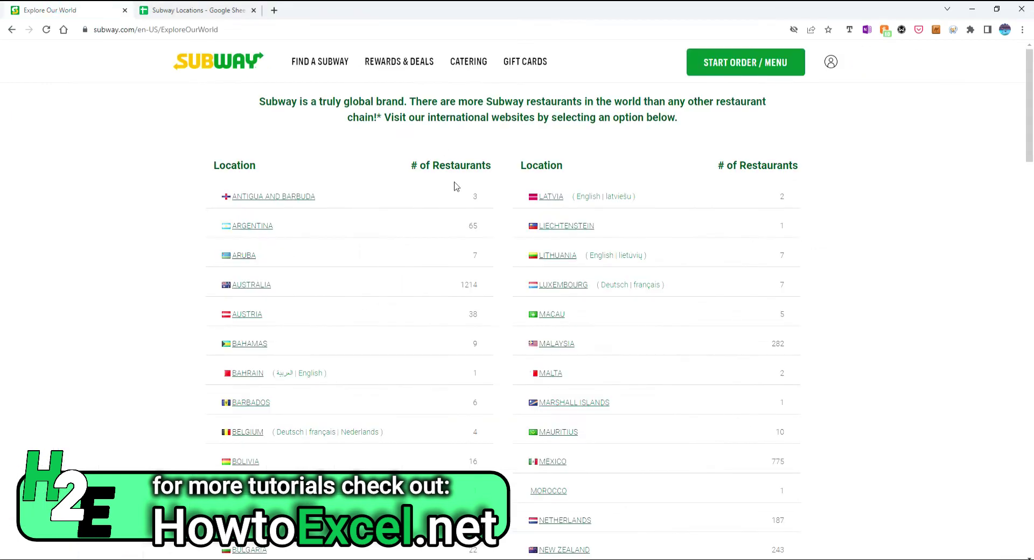
pyautogui.click(204, 6)
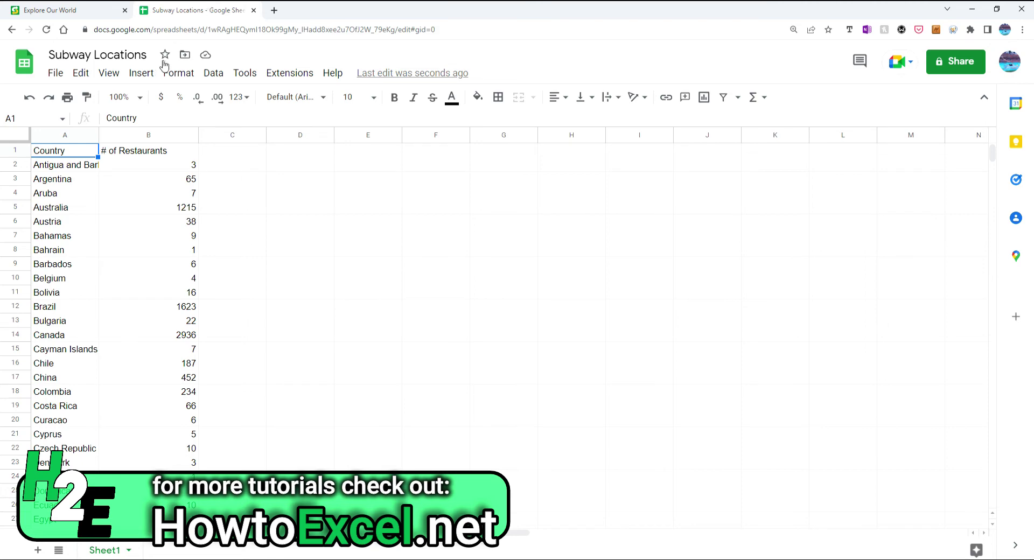
pyautogui.click(141, 77)
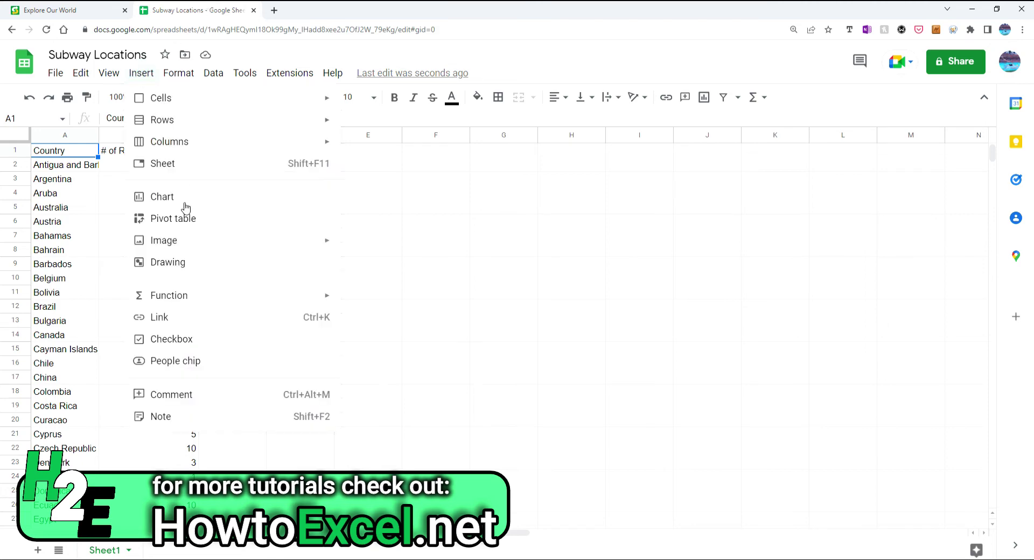
pyautogui.press('Escape')
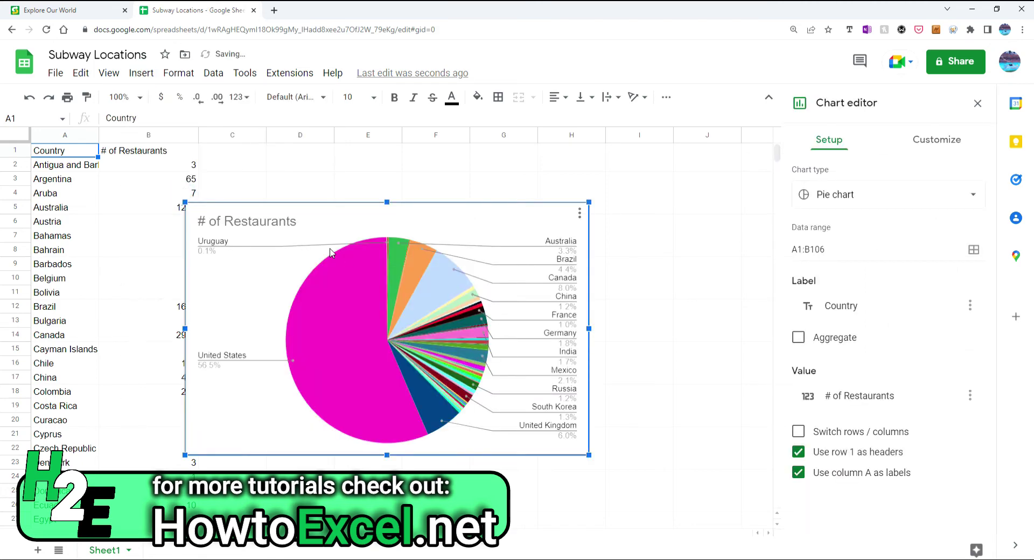
# - Change the chart type from pie to Geo chart with markers
pyautogui.click(837, 197)
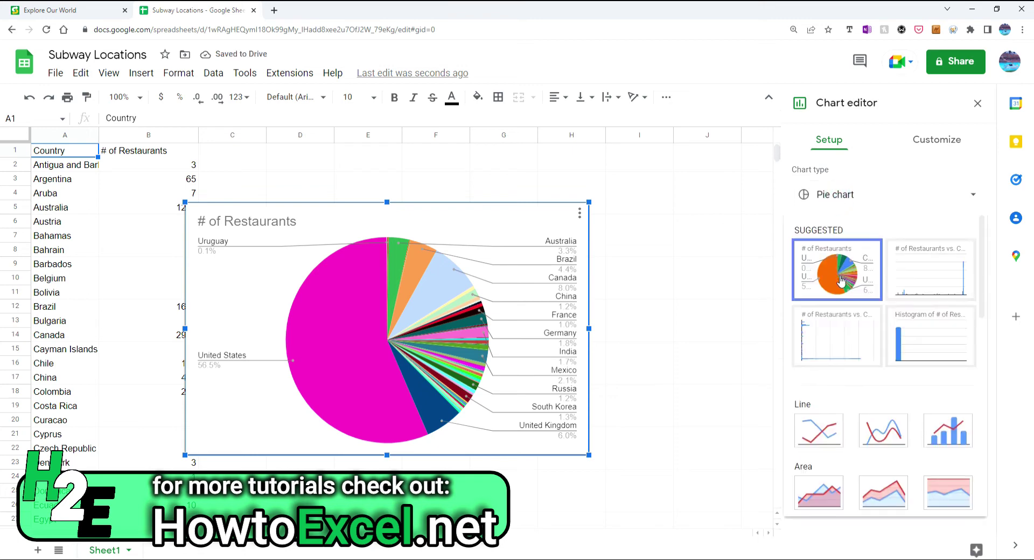
pyautogui.scroll(-10, 841, 285)
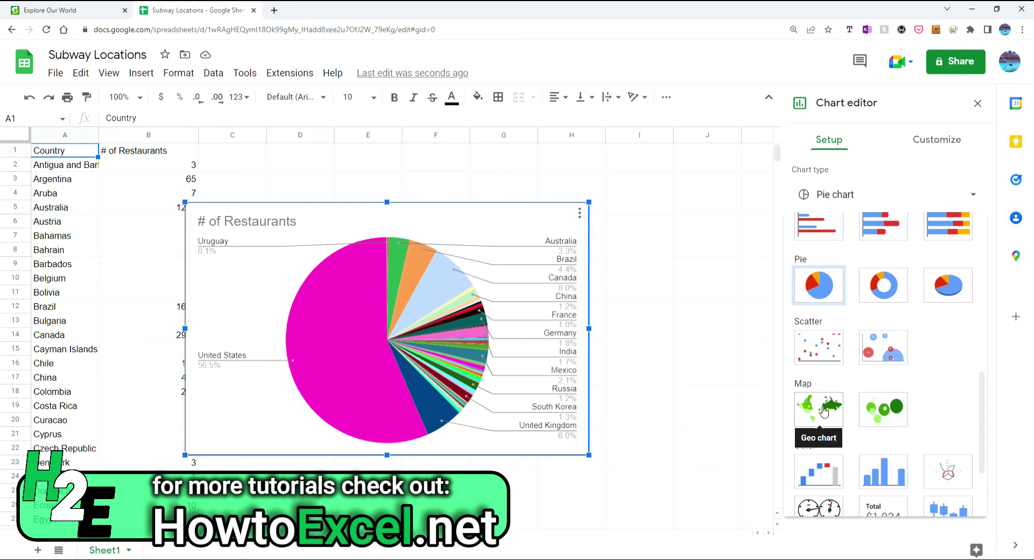
pyautogui.click(875, 408)
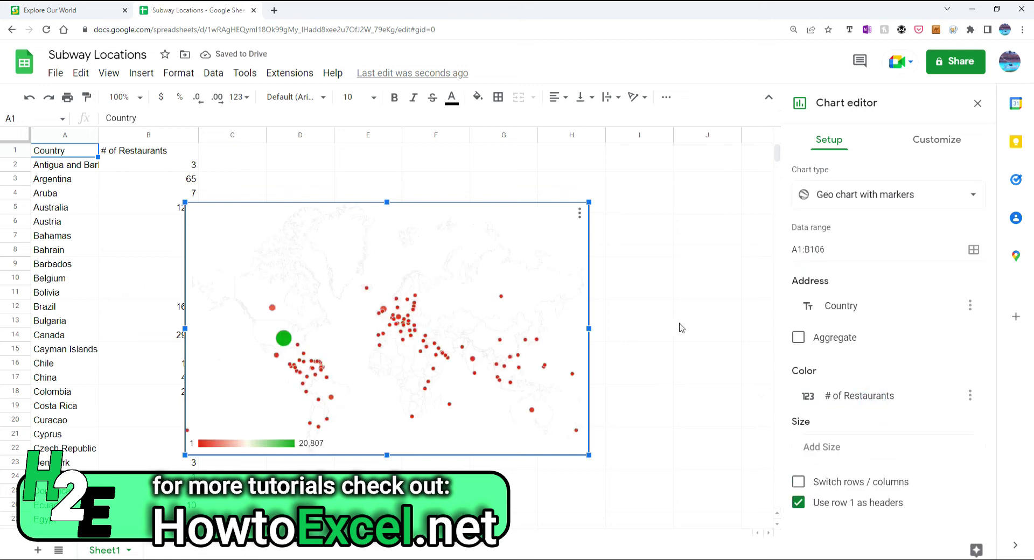
pyautogui.moveTo(284, 341)
# - Change the chart type to Geo chart so whole countries are shaded by number of restaurants
pyautogui.click(865, 198)
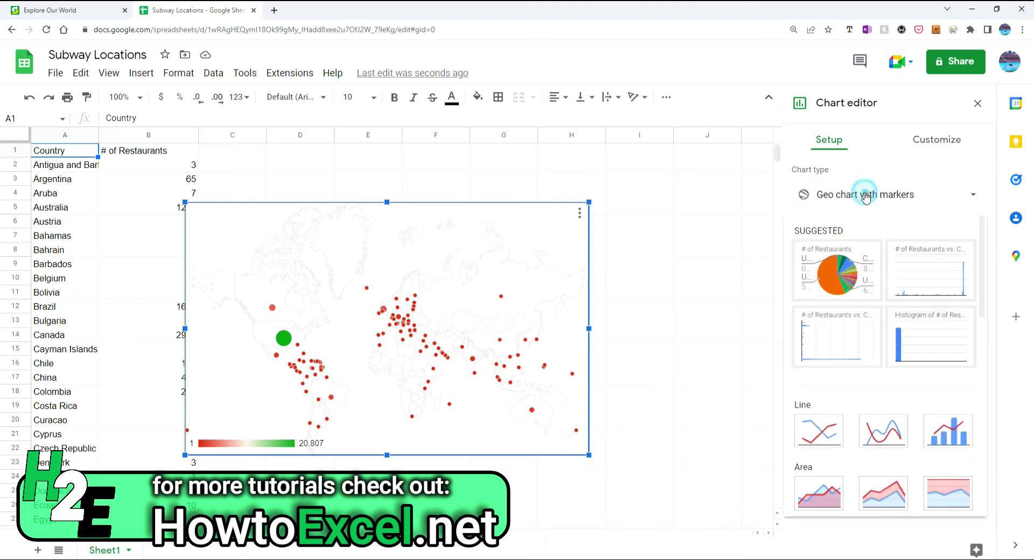
pyautogui.scroll(-5, 870, 277)
pyautogui.scroll(-2, 872, 293)
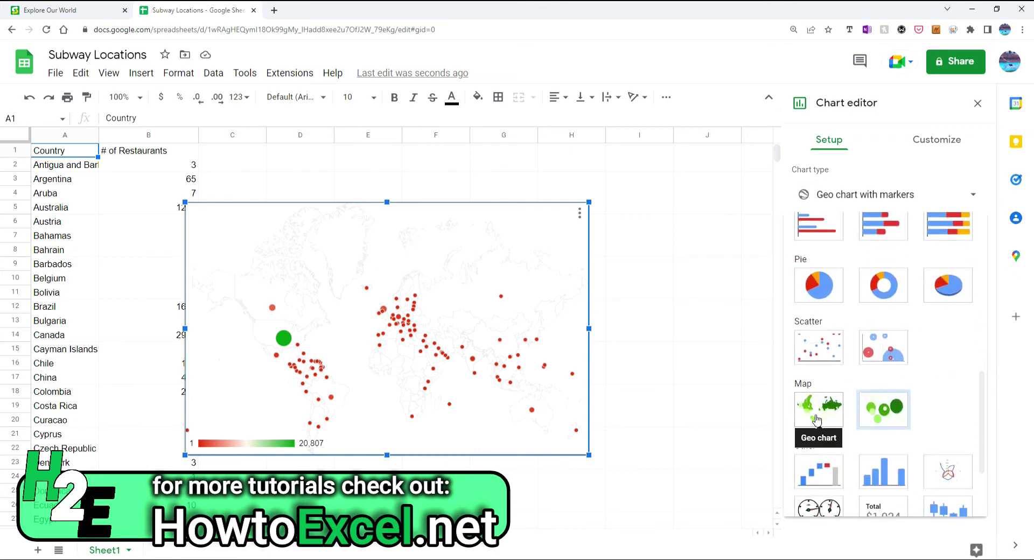
pyautogui.click(817, 419)
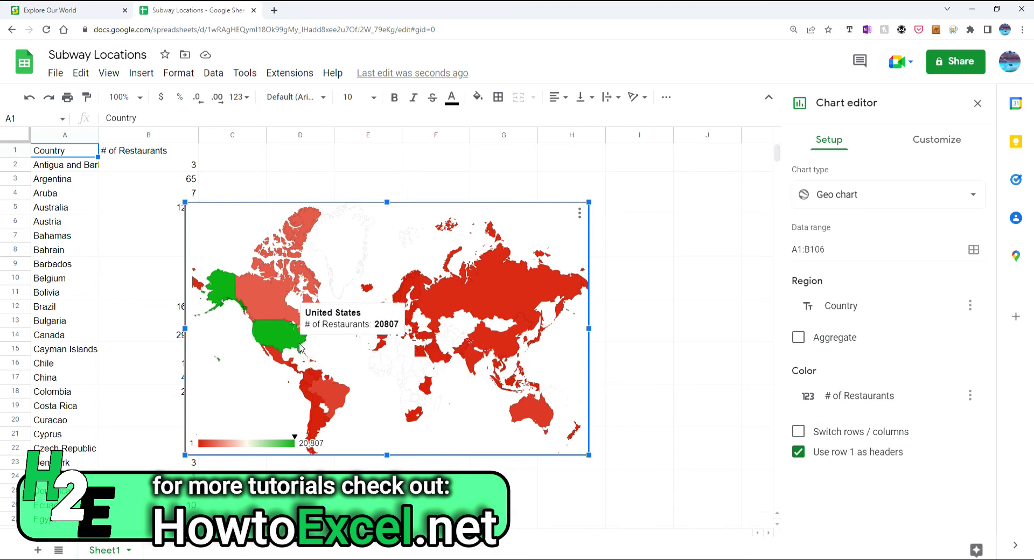
pyautogui.moveTo(277, 322)
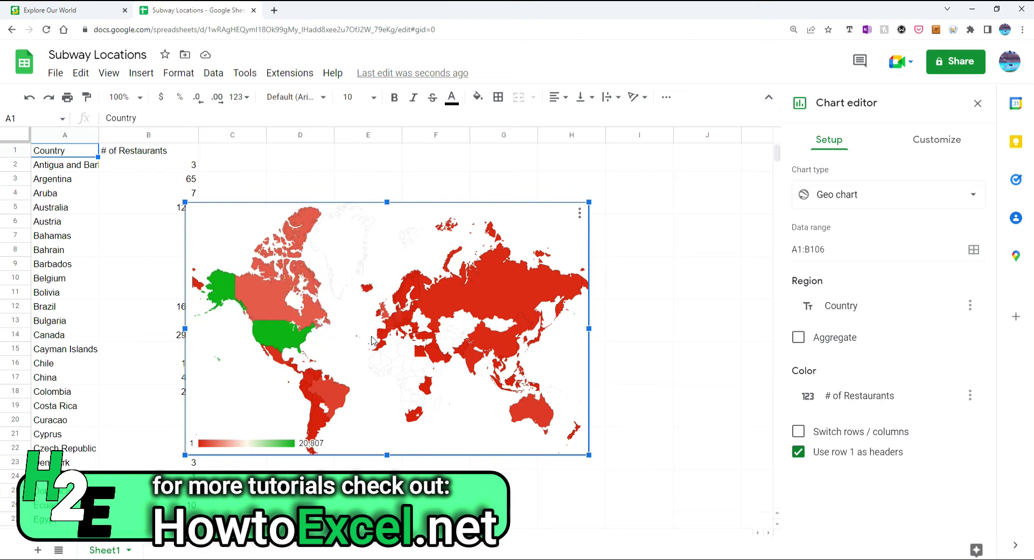
# - Set the geo chart's colours to the darkest green for Max, light green for Min and medium green for Mid
pyautogui.click(955, 145)
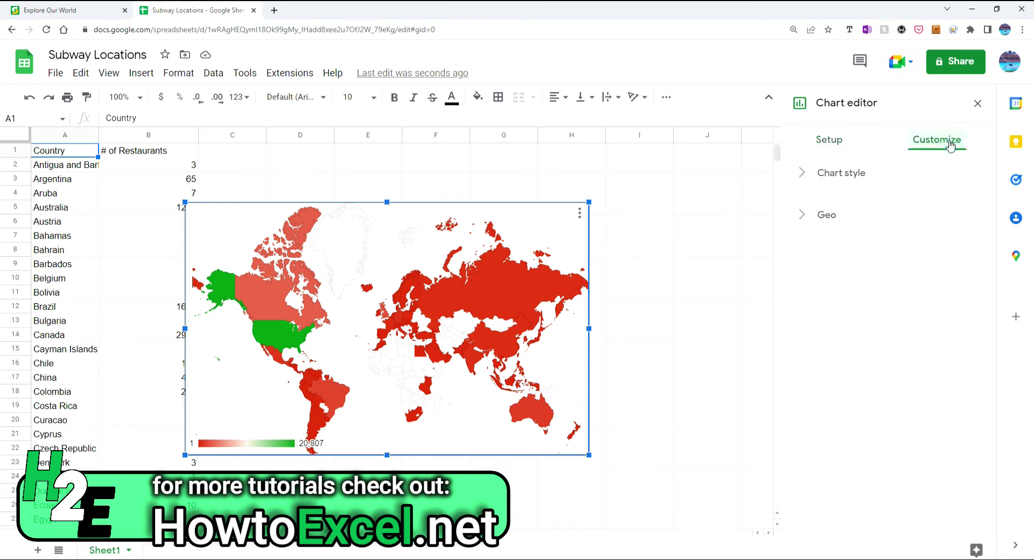
pyautogui.click(872, 172)
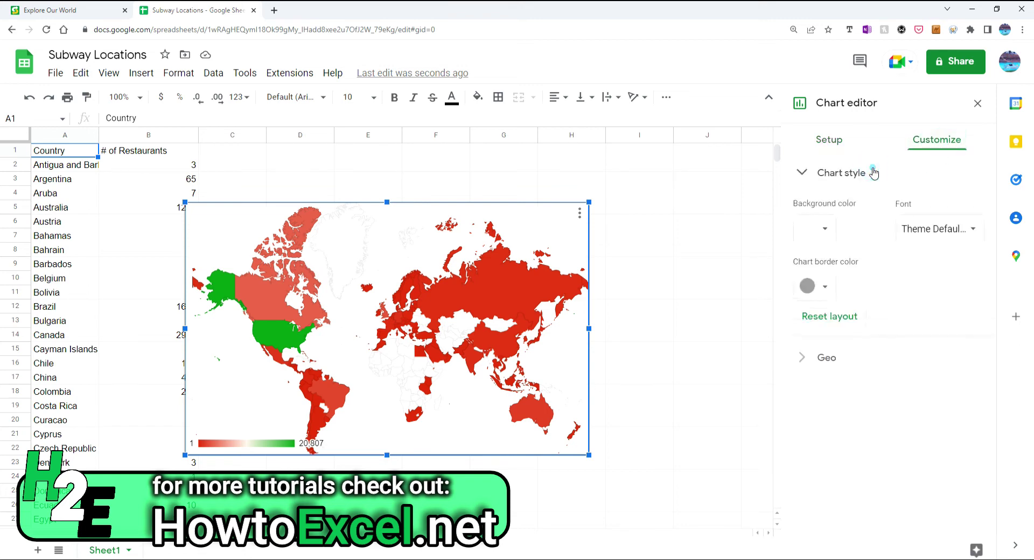
pyautogui.click(821, 359)
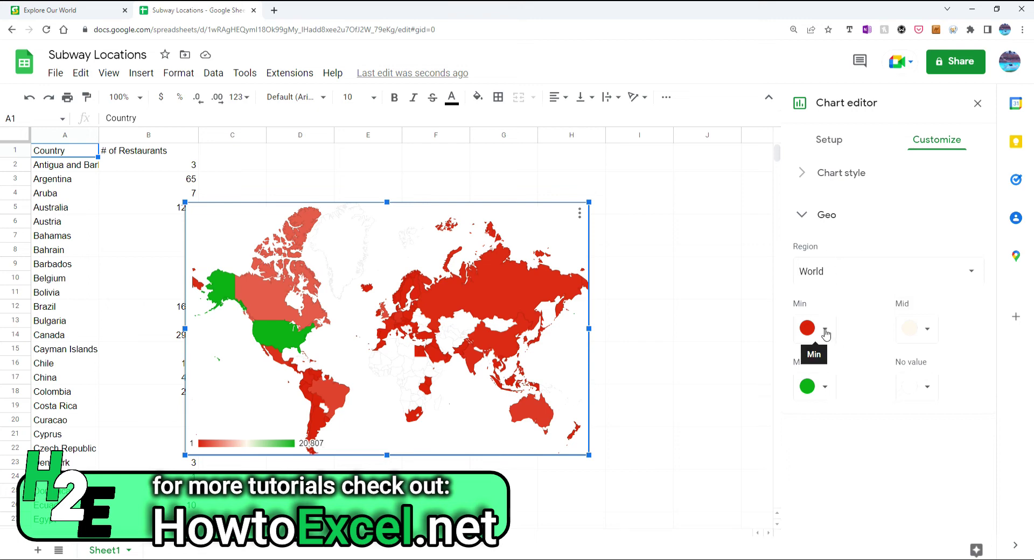
pyautogui.click(832, 386)
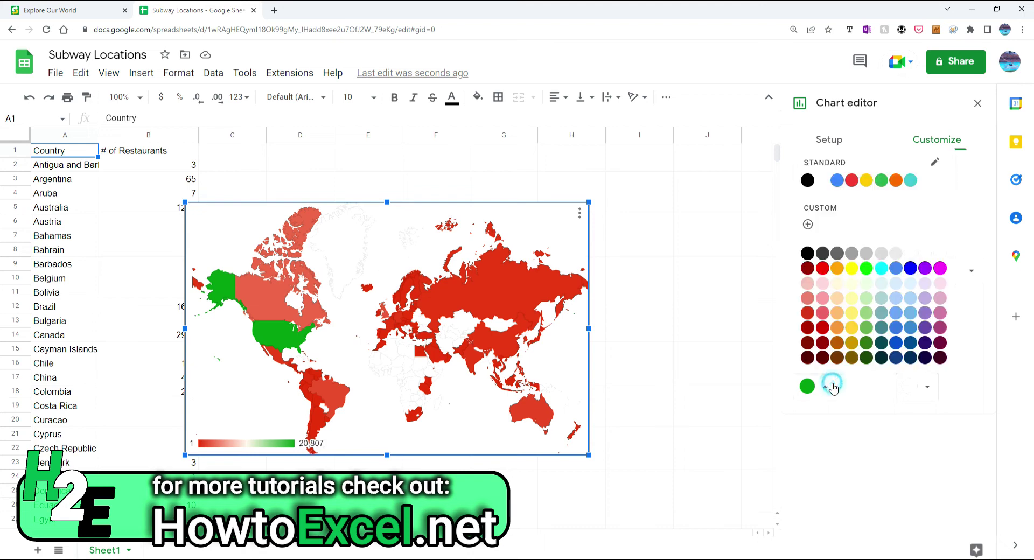
pyautogui.click(867, 359)
pyautogui.click(825, 333)
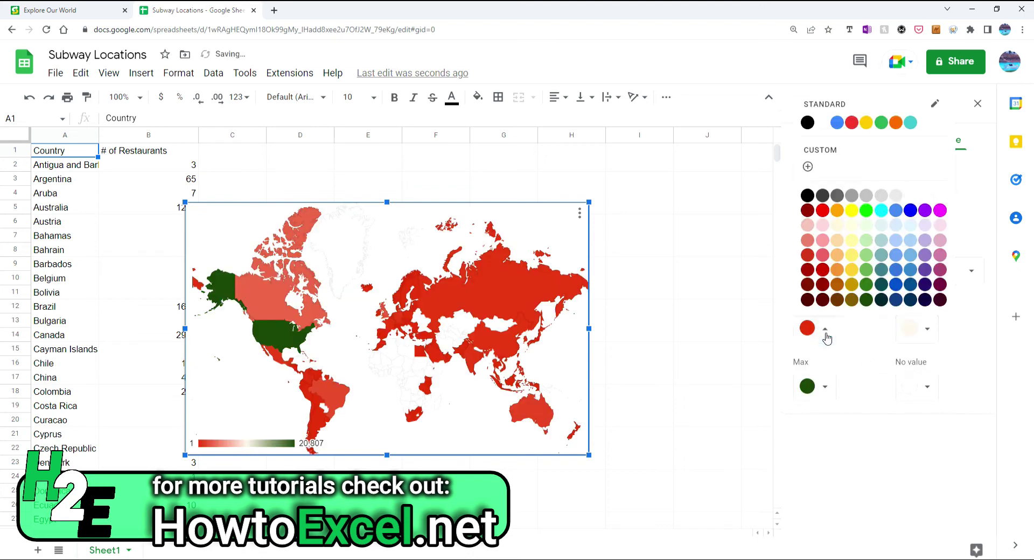
pyautogui.click(872, 243)
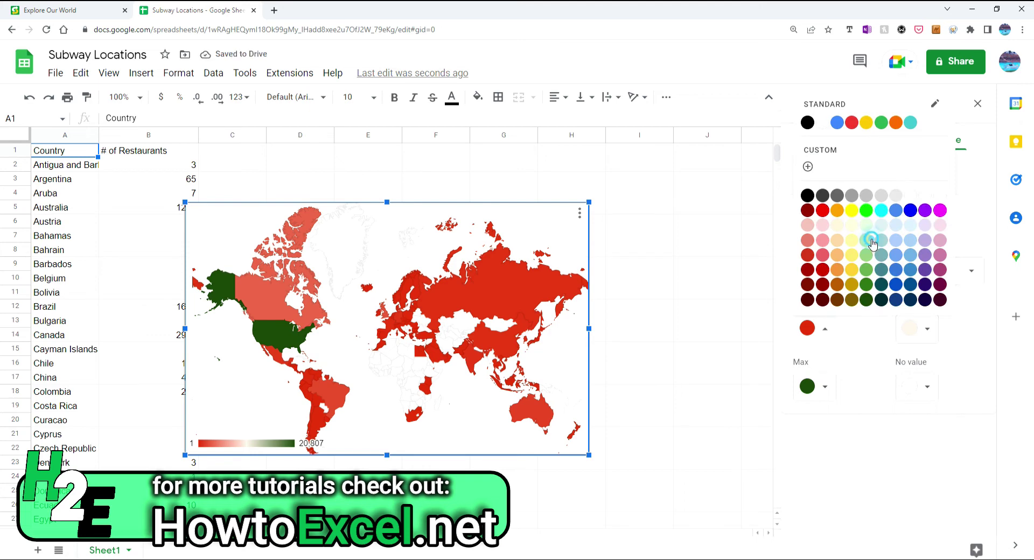
pyautogui.click(914, 331)
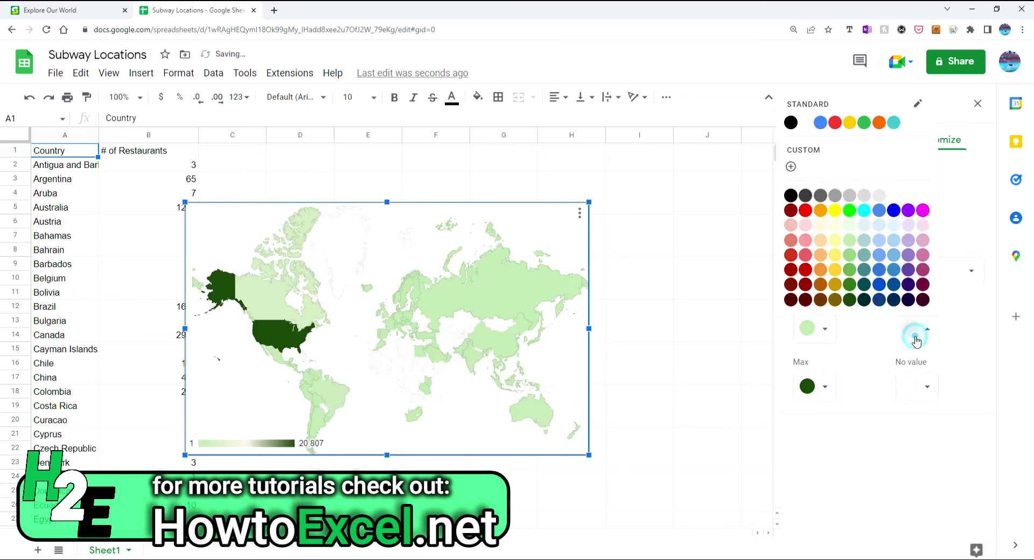
pyautogui.click(855, 271)
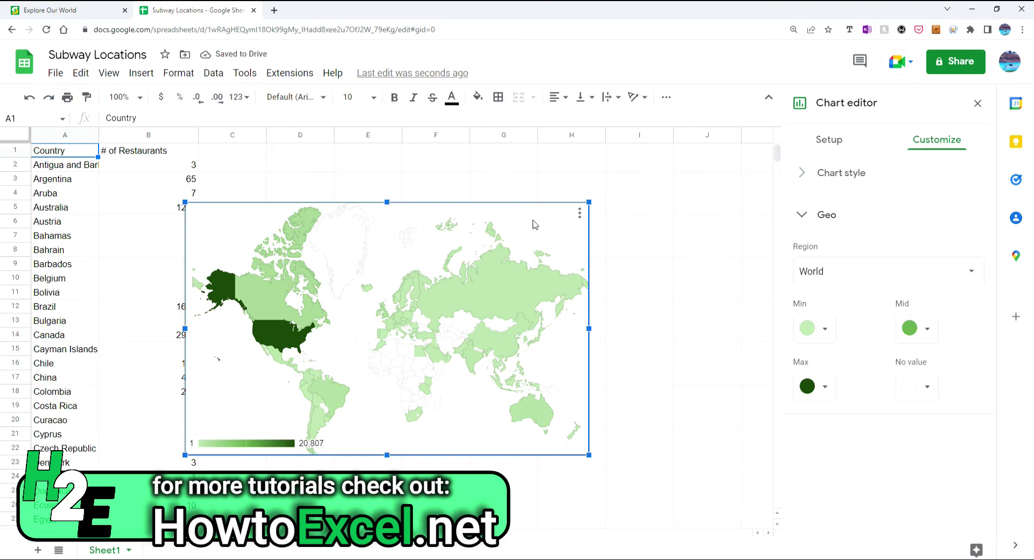
# - Move the map clear of the data and enlarge it to span about columns C to J and rows 2 to 23
pyautogui.moveTo(533, 225); pyautogui.dragTo(585, 186)
pyautogui.moveTo(641, 416); pyautogui.dragTo(727, 465)
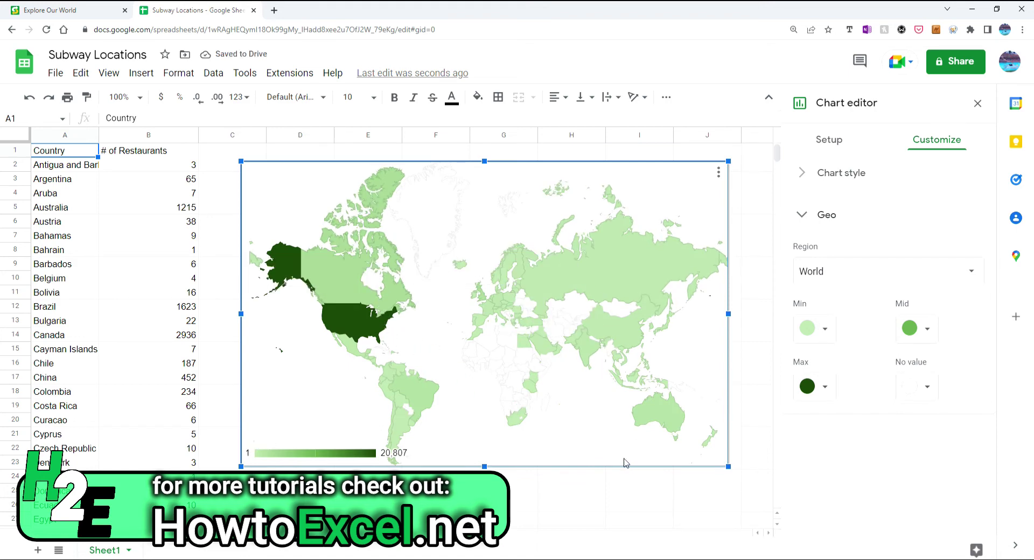
# - Delete the United States row near the end of the data and return to the top of the sheet
pyautogui.click(117, 282)
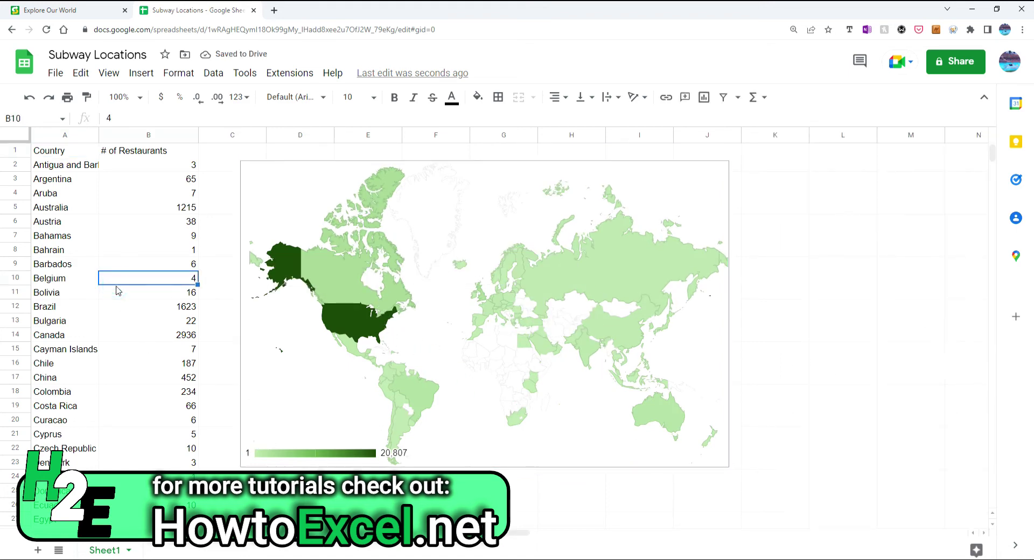
pyautogui.press('Left')
pyautogui.hotkey('ctrl', 'Down')
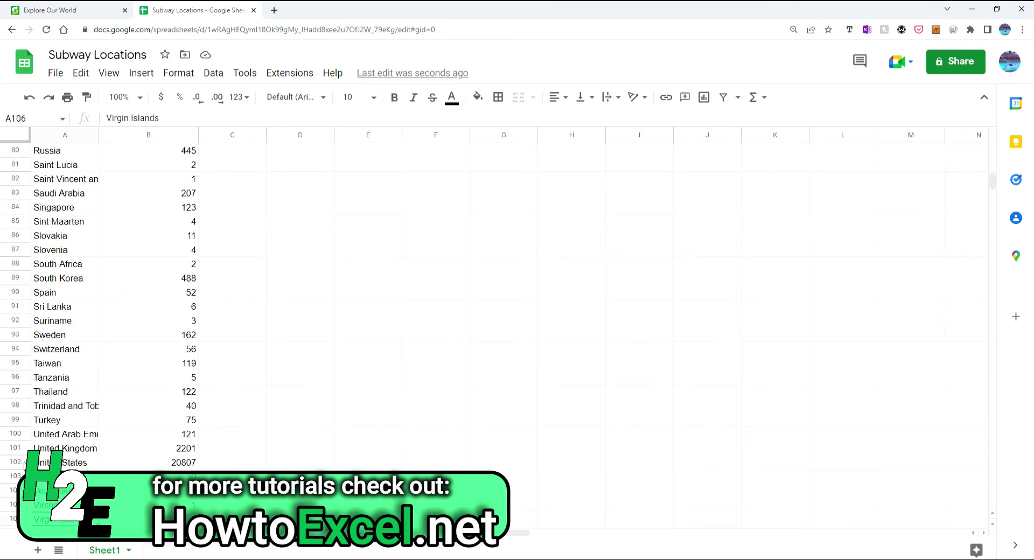
pyautogui.rightClick(9, 464)
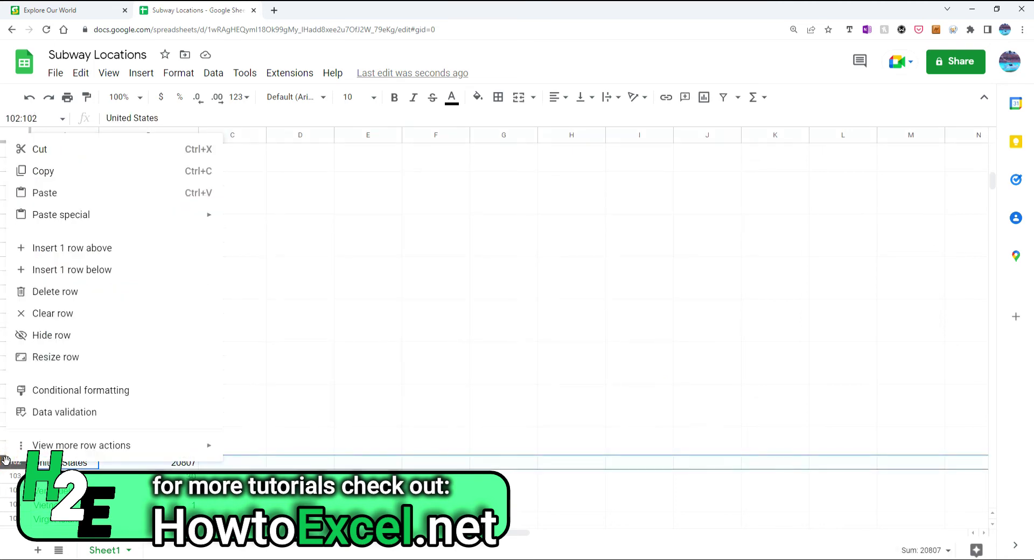
pyautogui.click(64, 294)
pyautogui.click(151, 327)
pyautogui.hotkey('ctrl', 'Up')
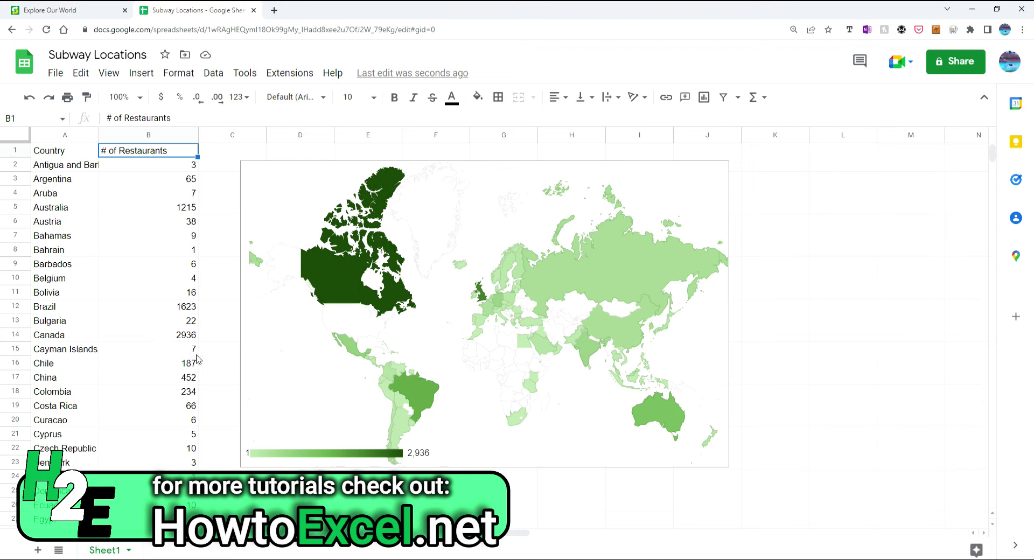
# - Inspect the restaurant counts for individual countries on the map, including Brazil, Australia, the United Kingdom and China
pyautogui.click(345, 283)
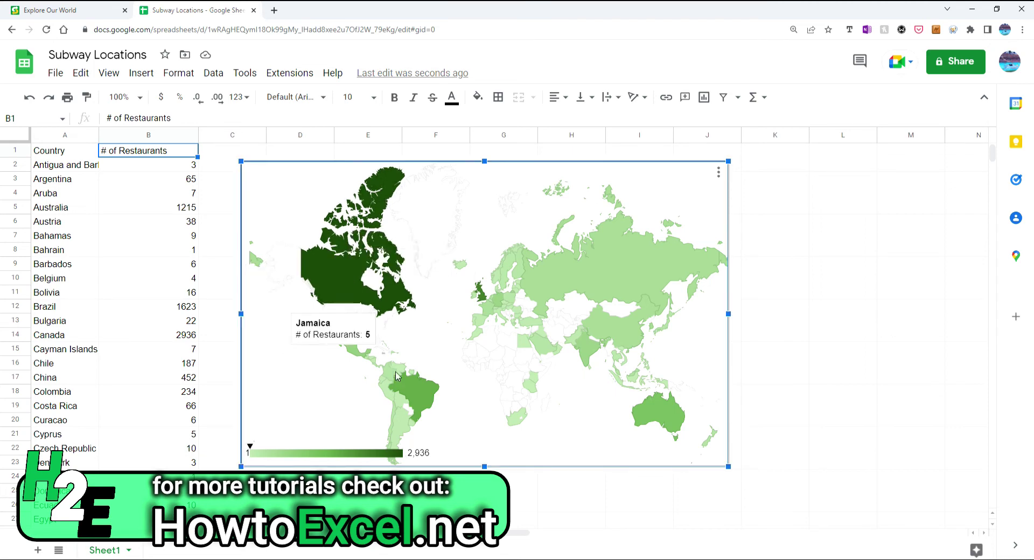
pyautogui.moveTo(417, 393)
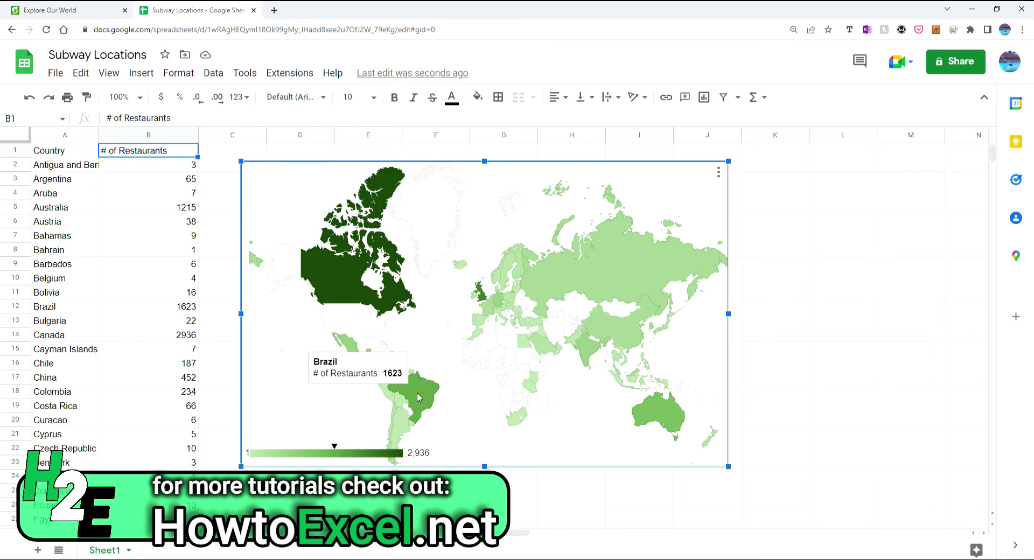
pyautogui.moveTo(646, 421)
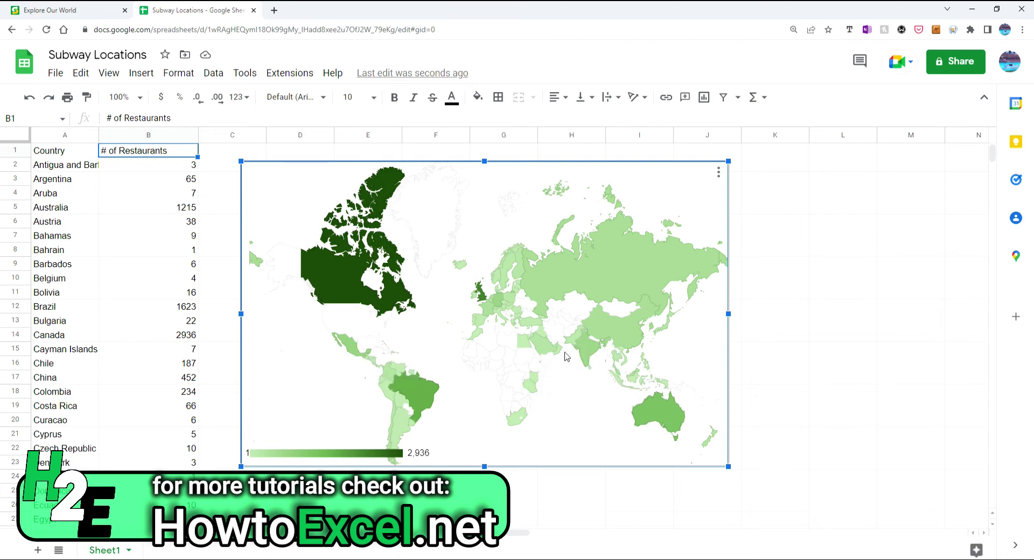
pyautogui.moveTo(485, 302)
pyautogui.moveTo(600, 329)
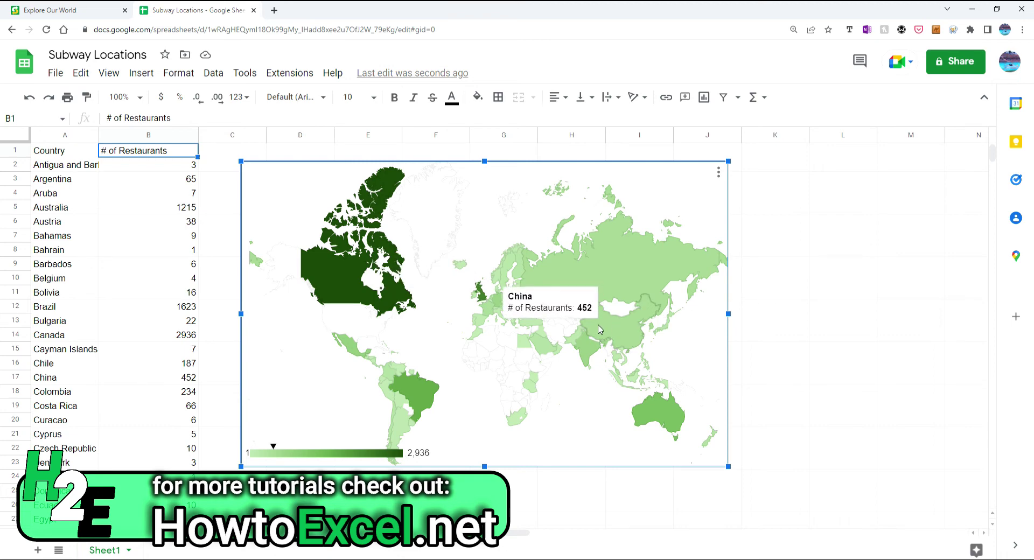
# - Reopen the chart's geo settings and set the map region to Europe
pyautogui.doubleClick(439, 315)
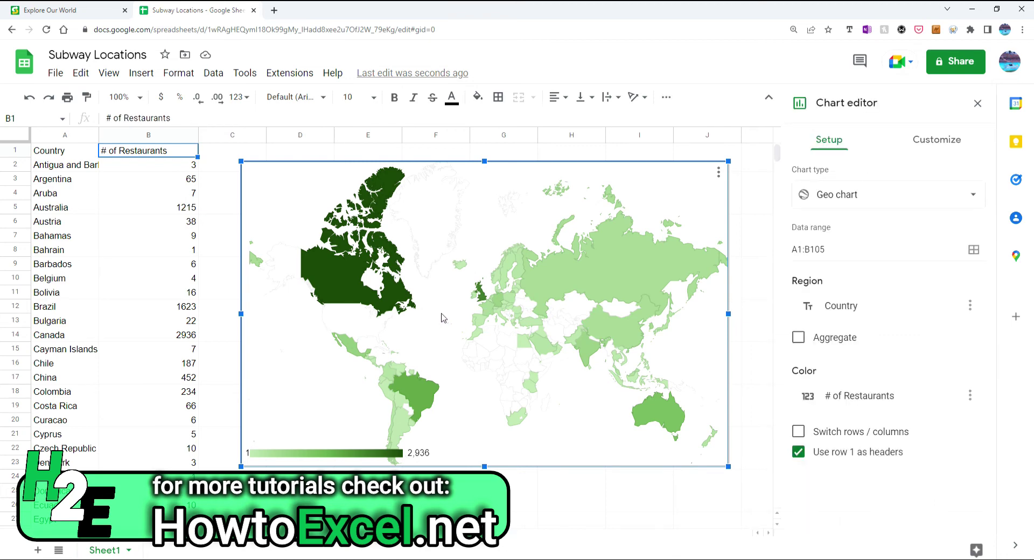
pyautogui.click(915, 141)
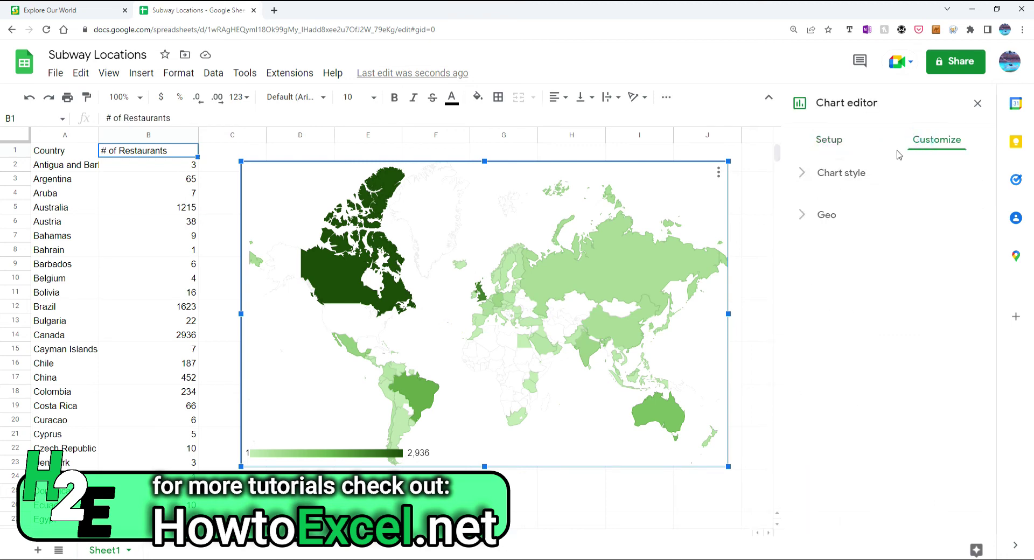
pyautogui.click(834, 215)
pyautogui.click(861, 268)
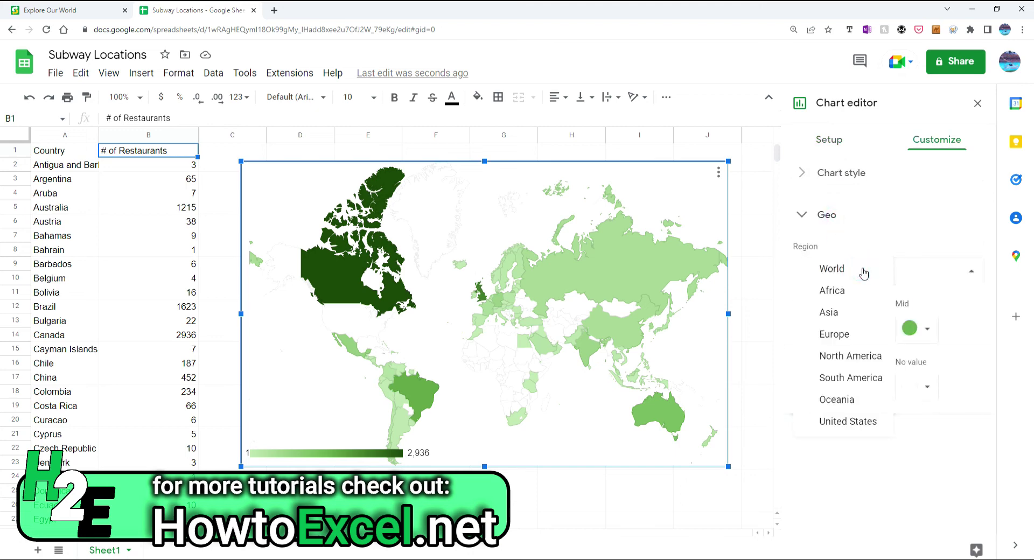
pyautogui.click(861, 334)
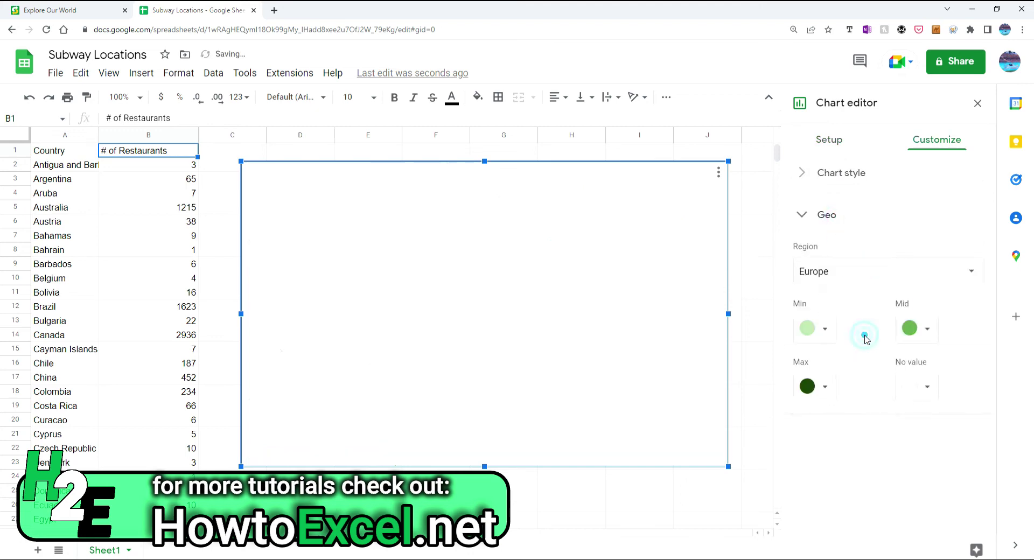
# - Try the North America, Oceania and Asia map regions and finish with the region set to World
pyautogui.click(858, 268)
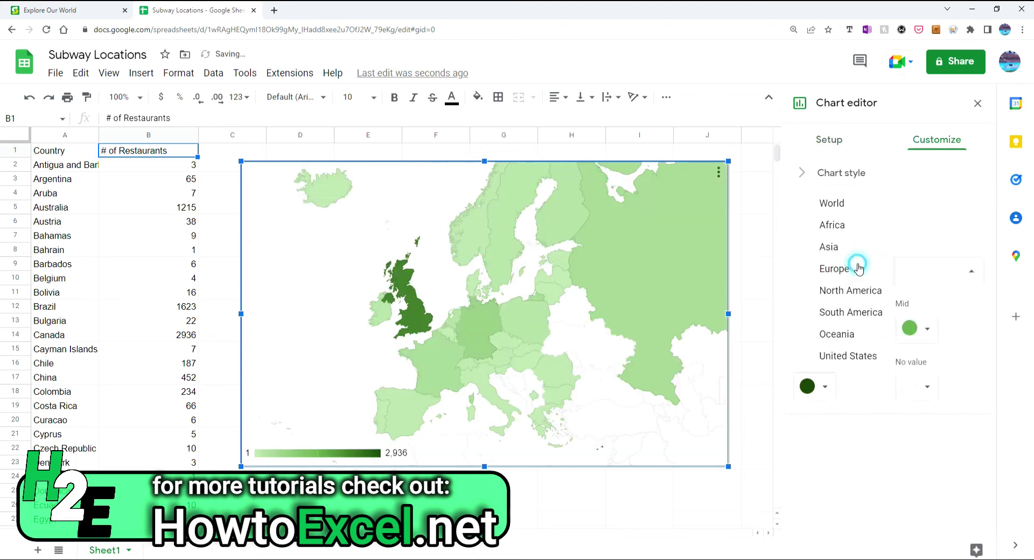
pyautogui.click(857, 294)
pyautogui.click(864, 268)
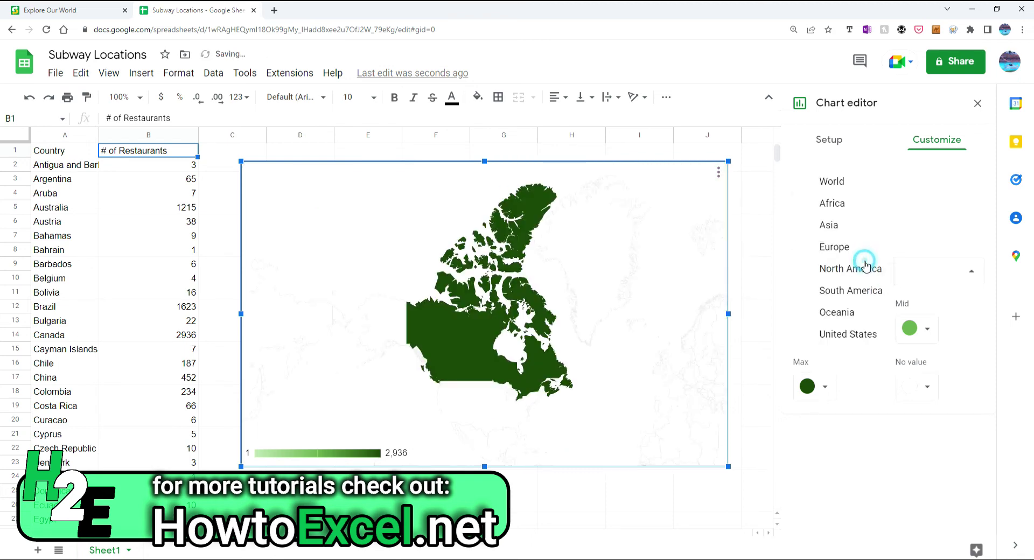
pyautogui.click(859, 319)
pyautogui.click(868, 277)
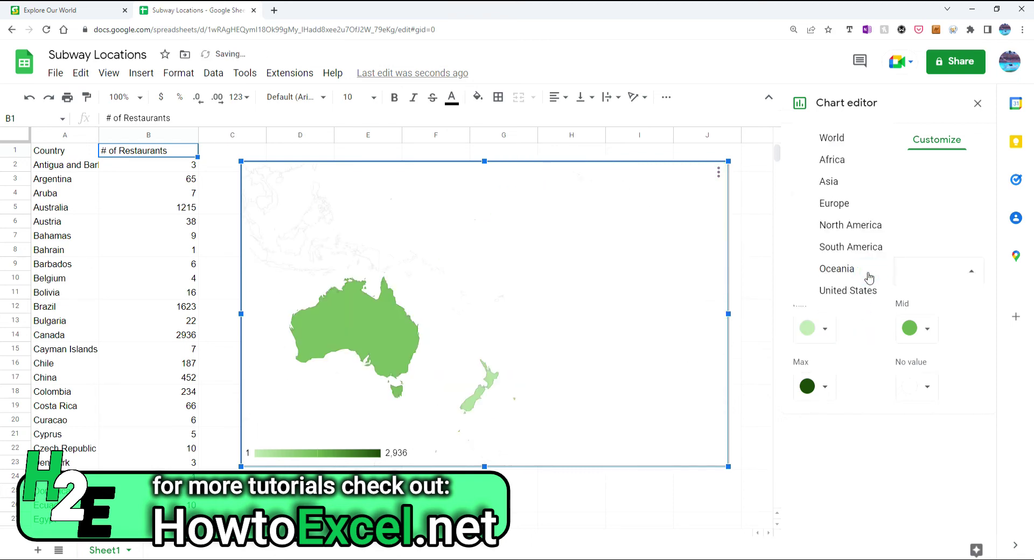
pyautogui.click(859, 189)
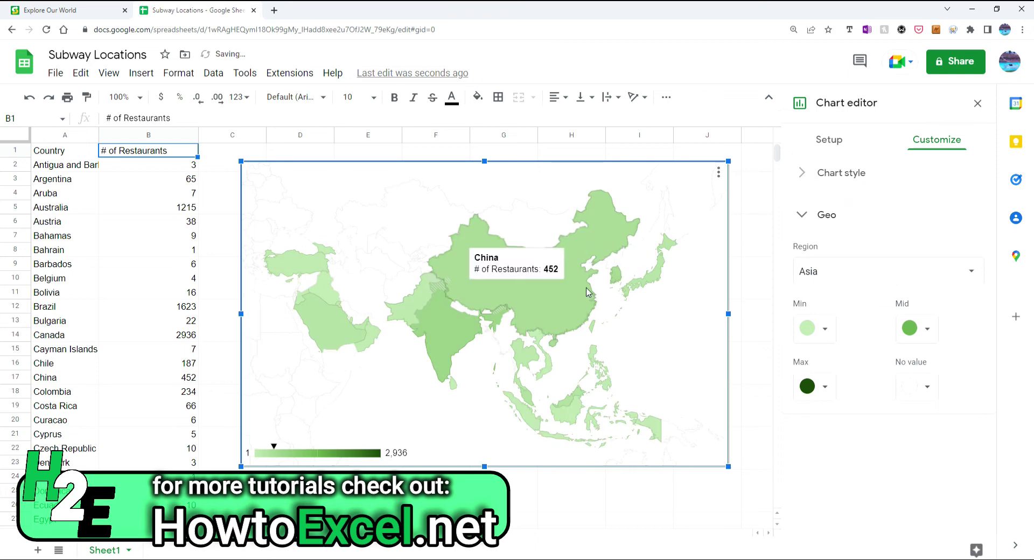
pyautogui.click(820, 265)
pyautogui.click(820, 228)
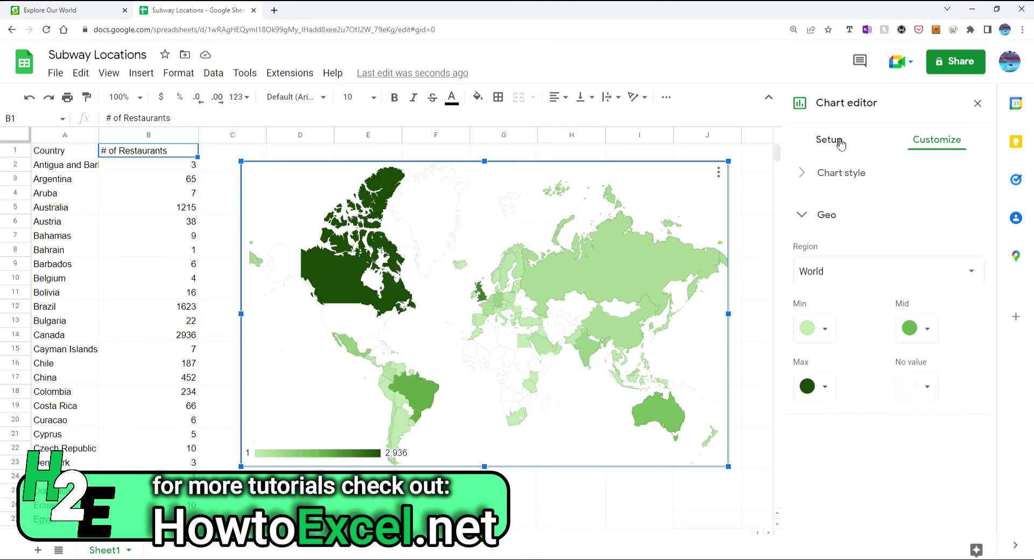
# - Change the chart type to Geo chart with markers
pyautogui.click(837, 172)
pyautogui.click(828, 141)
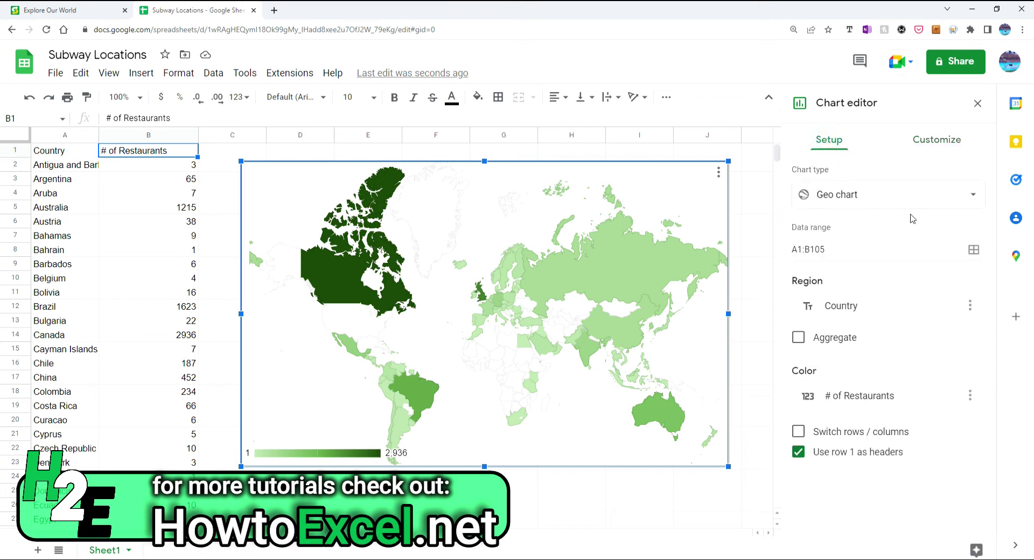
pyautogui.click(910, 197)
pyautogui.scroll(-5, 915, 334)
pyautogui.scroll(-3, 918, 401)
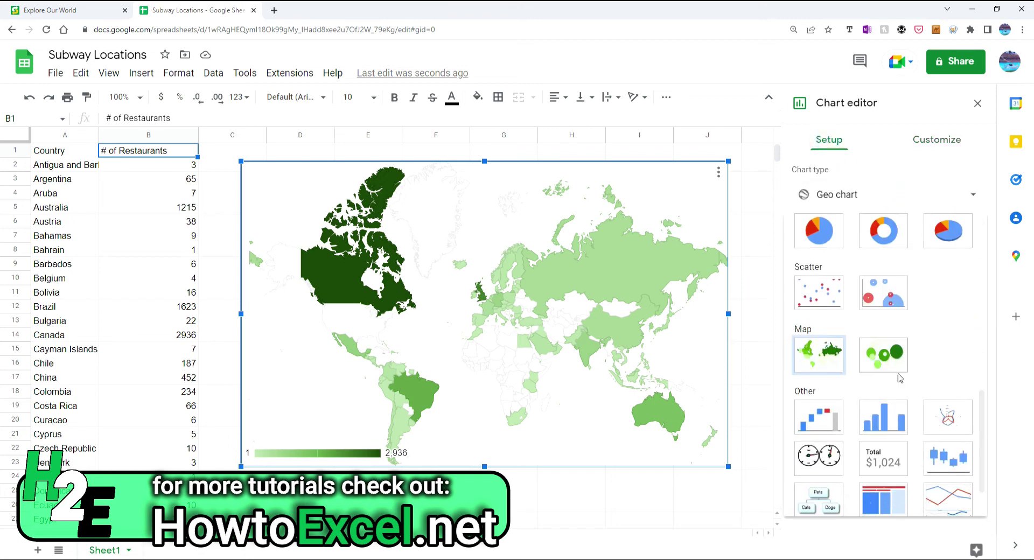
pyautogui.click(883, 360)
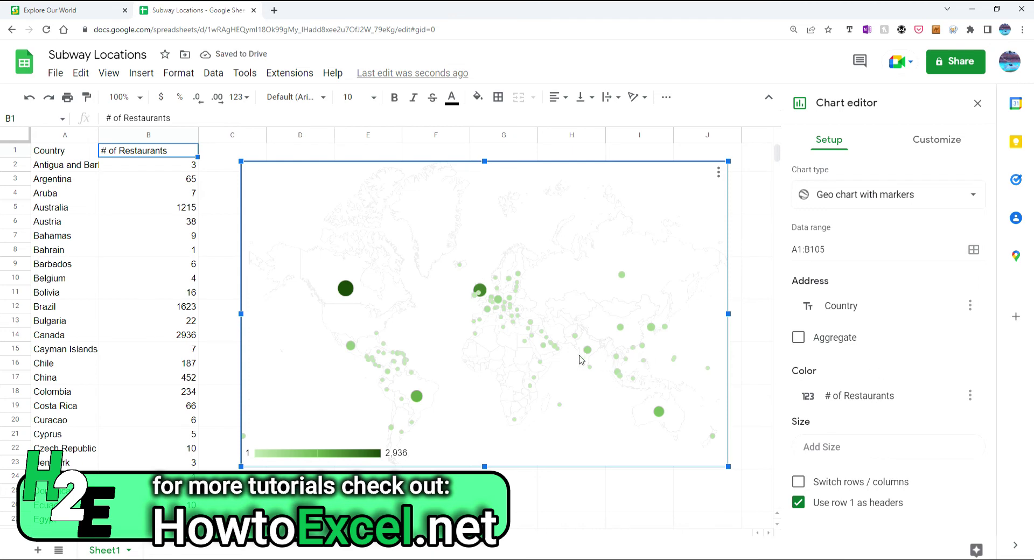
pyautogui.moveTo(553, 349)
# - Switch the chart type back to the plain Geo chart
pyautogui.click(902, 203)
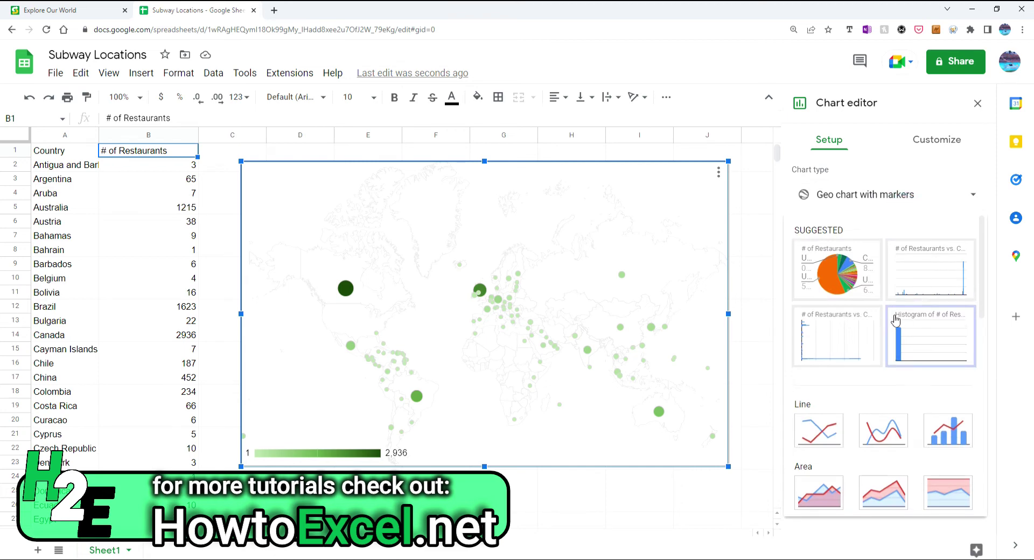
pyautogui.scroll(-5, 834, 417)
pyautogui.click(829, 463)
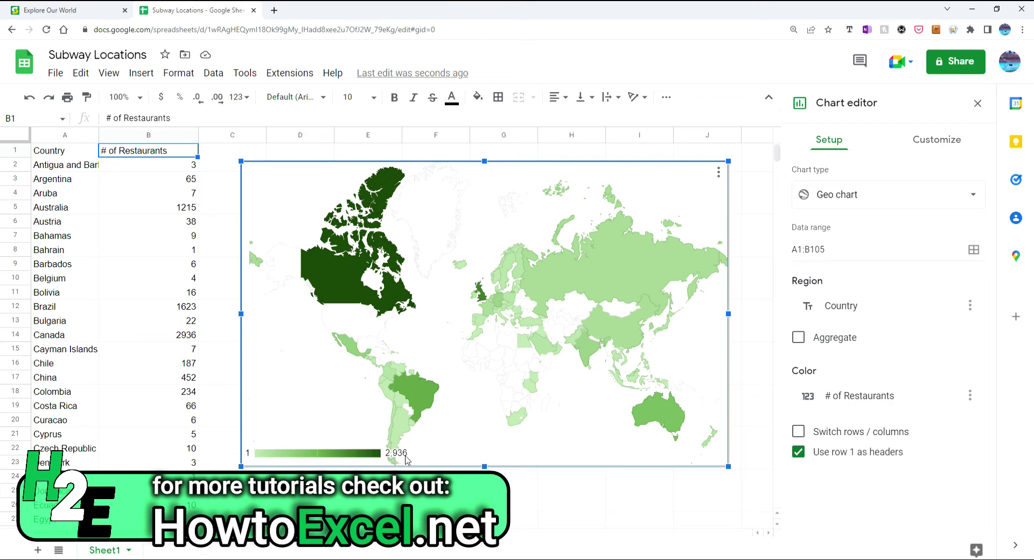
pyautogui.moveTo(343, 277)
# - Copy the Country and # of Restaurants columns and paste them into a blank Excel sheet starting at cell A1
pyautogui.click(395, 506)
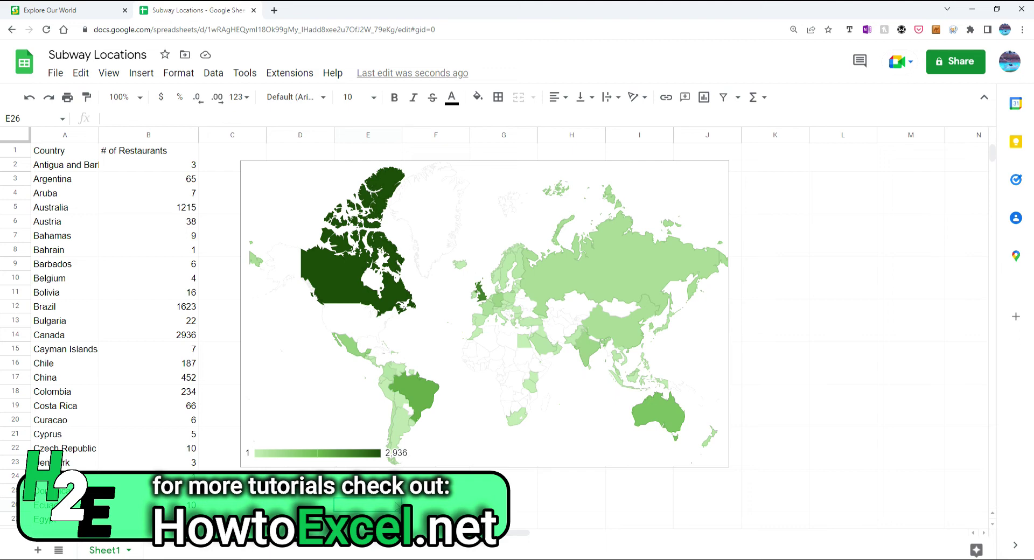
pyautogui.moveTo(71, 135); pyautogui.dragTo(134, 133)
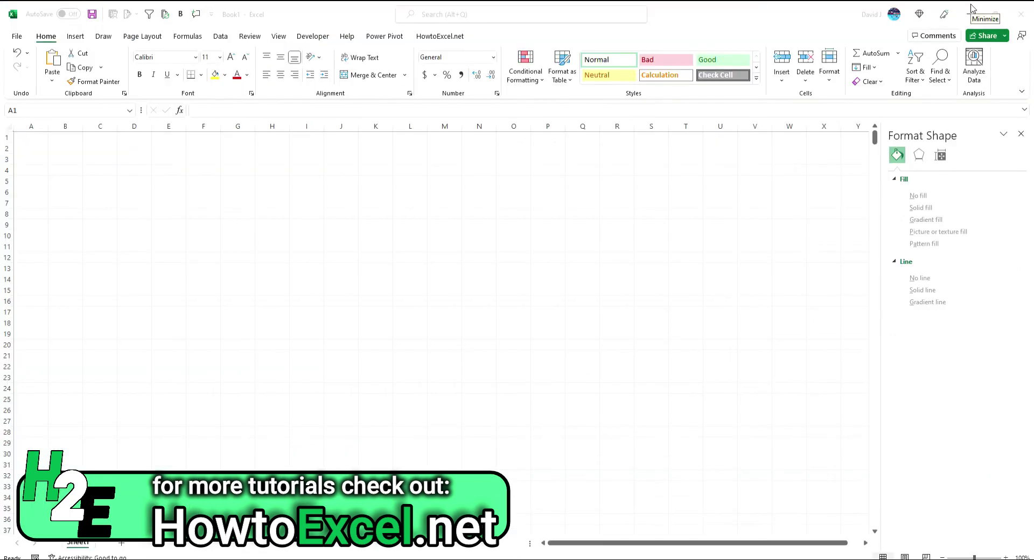
pyautogui.click(37, 138)
pyautogui.hotkey('ctrl', 'v')
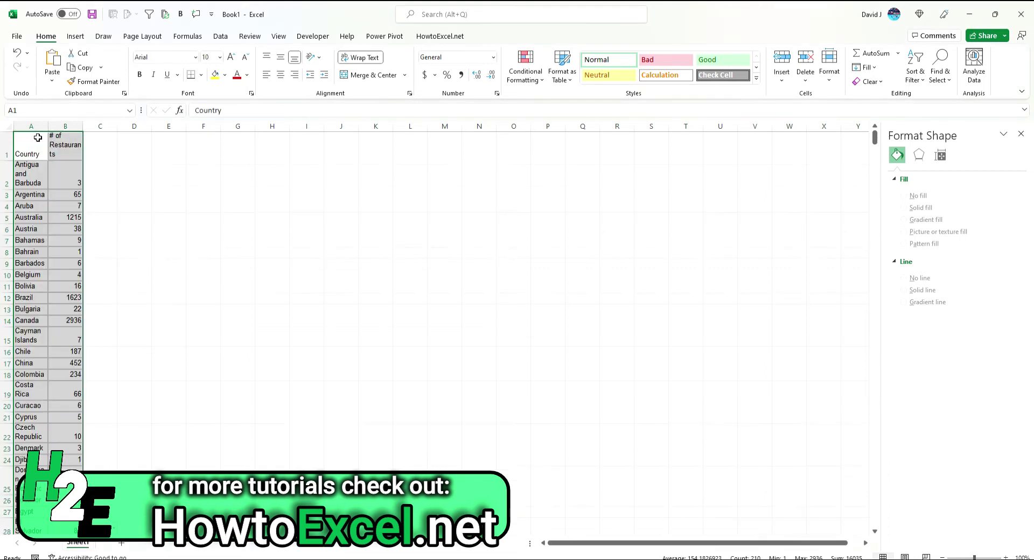
# - Fit the # of Restaurants column to its contents and widen the Country column to about twice its width
pyautogui.click(69, 126)
pyautogui.doubleClick(83, 126)
pyautogui.click(115, 183)
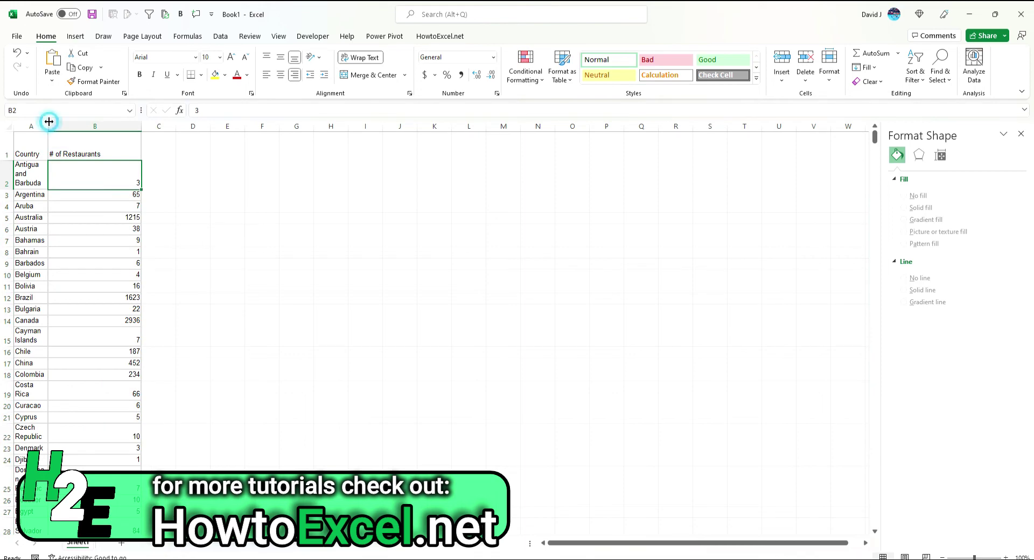
pyautogui.moveTo(48, 126); pyautogui.dragTo(80, 126)
pyautogui.click(126, 230)
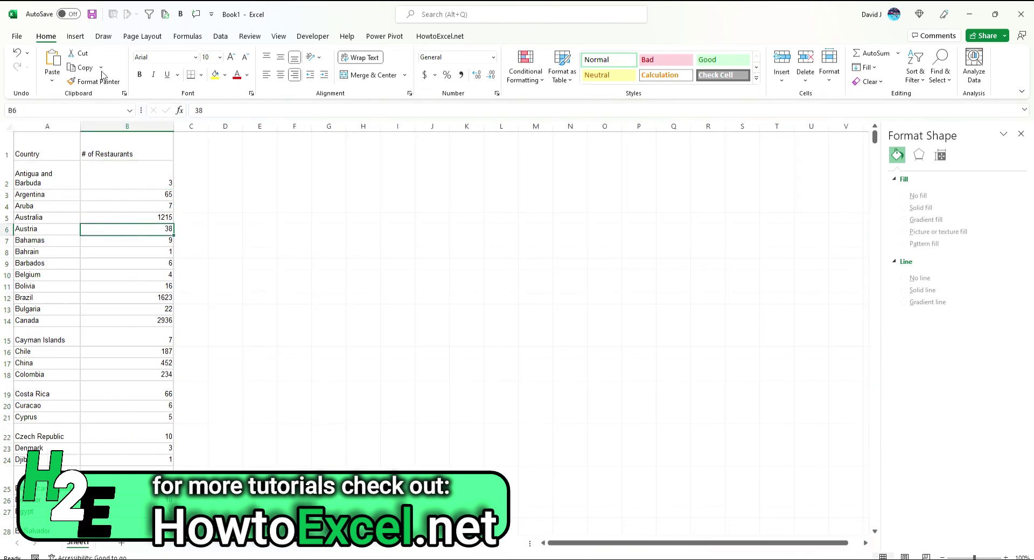
# - Insert the recommended Filled Map chart from the data and enlarge it to span about columns E to T
pyautogui.click(78, 37)
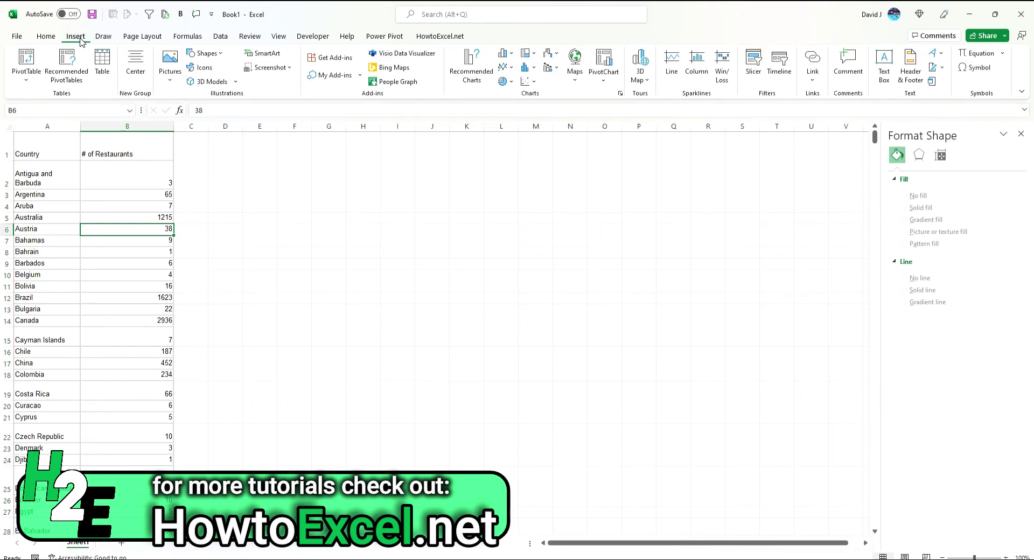
pyautogui.click(620, 93)
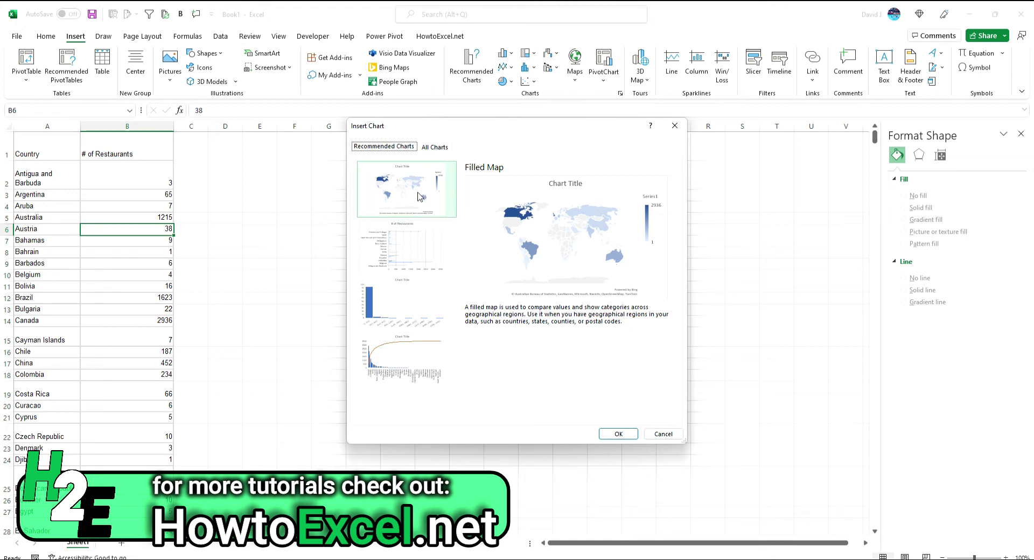
pyautogui.click(618, 434)
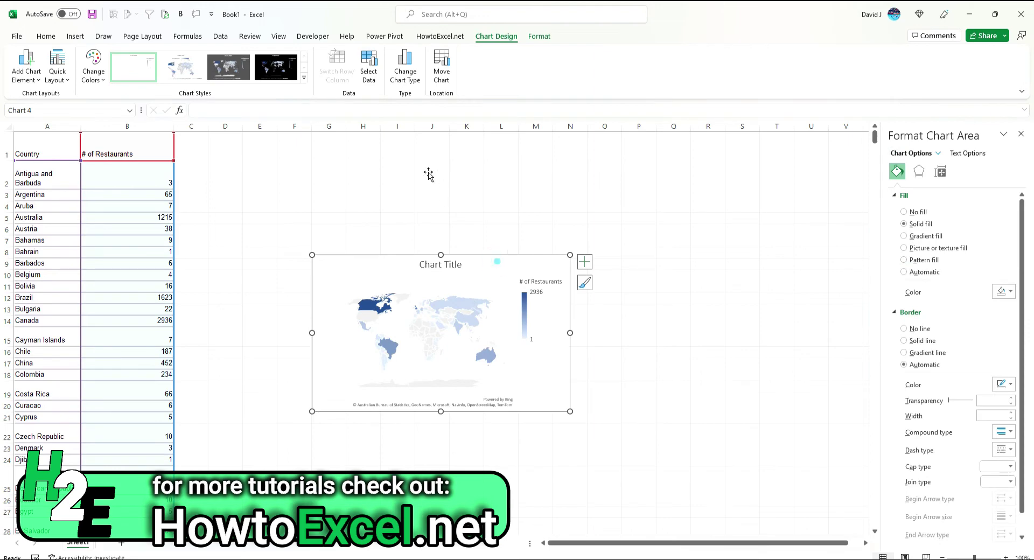
pyautogui.moveTo(497, 262); pyautogui.dragTo(428, 174)
pyautogui.moveTo(501, 322); pyautogui.dragTo(805, 472)
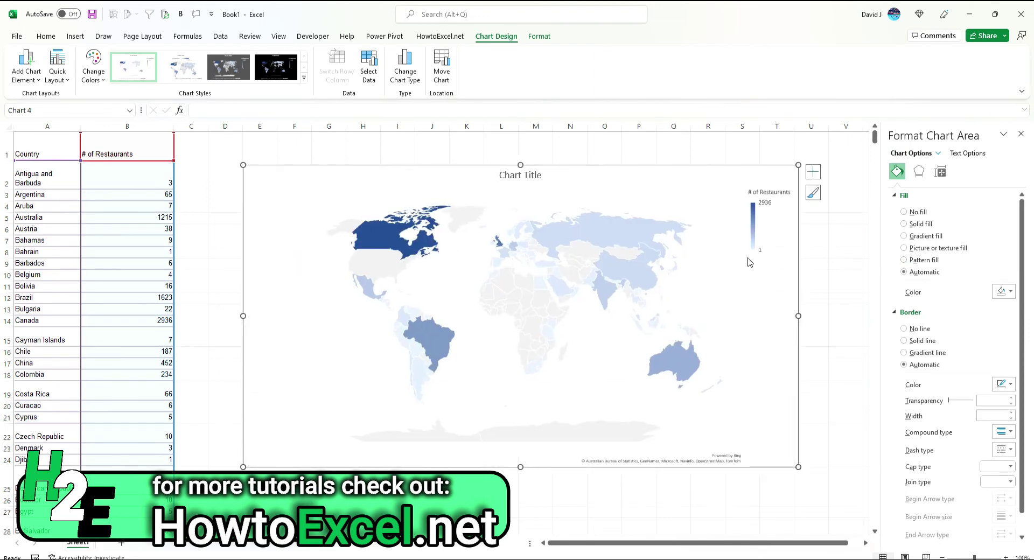
# - Set the map series colour scale to Diverging (3-color)
pyautogui.click(635, 240)
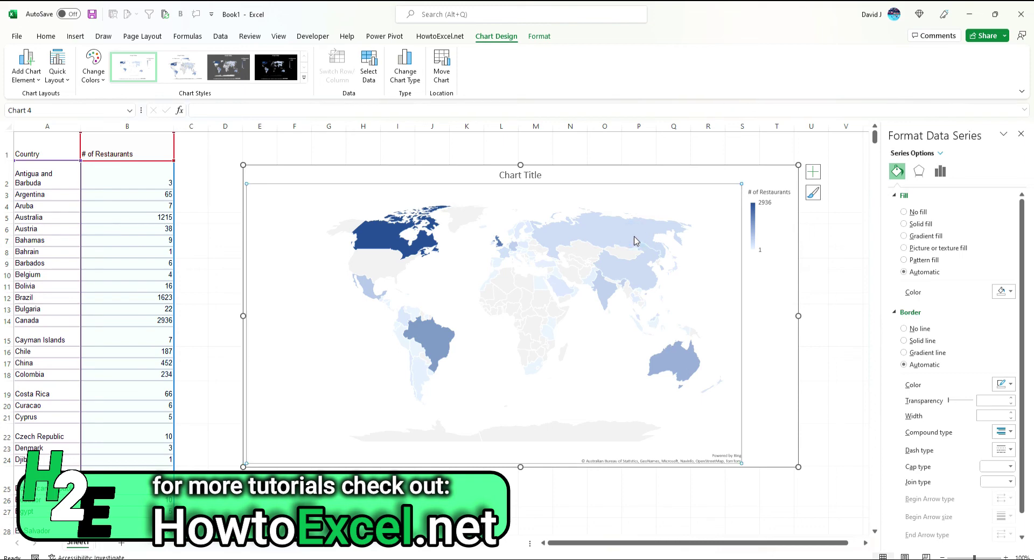
pyautogui.click(940, 171)
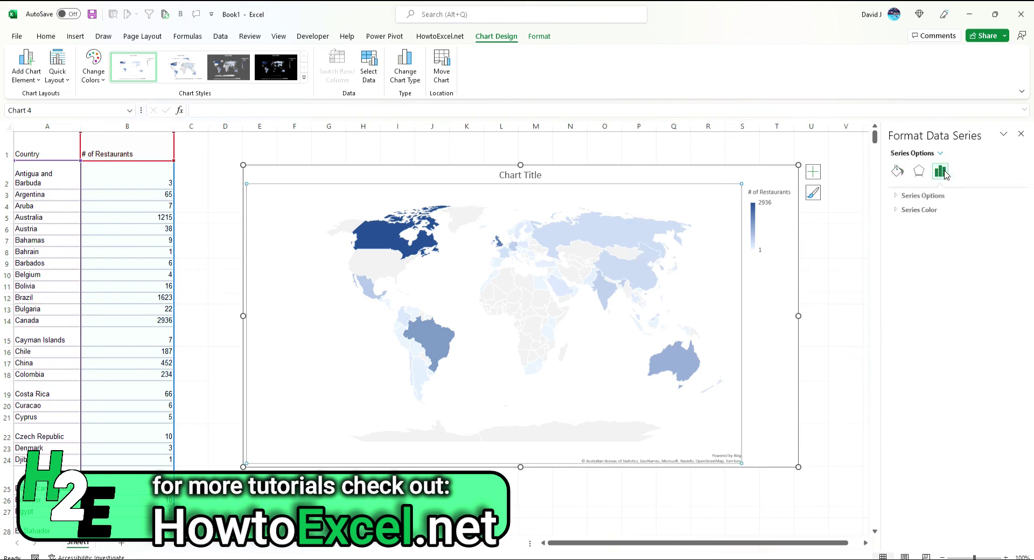
pyautogui.click(930, 210)
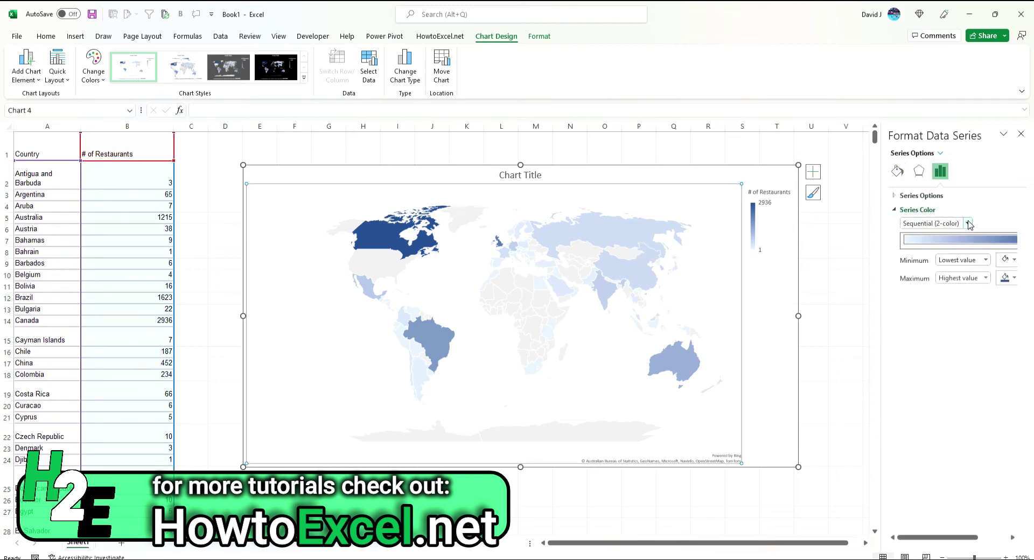
pyautogui.click(942, 225)
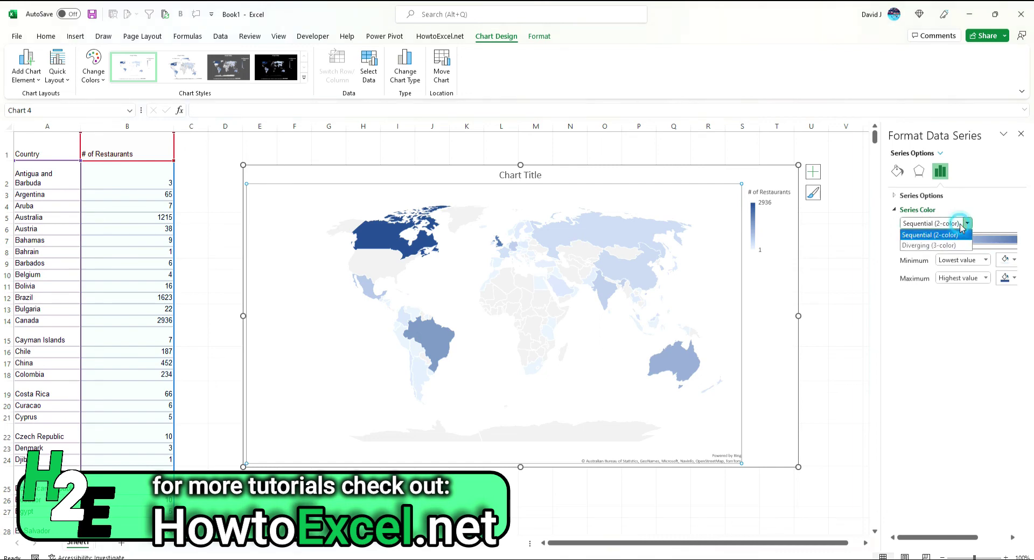
pyautogui.click(940, 245)
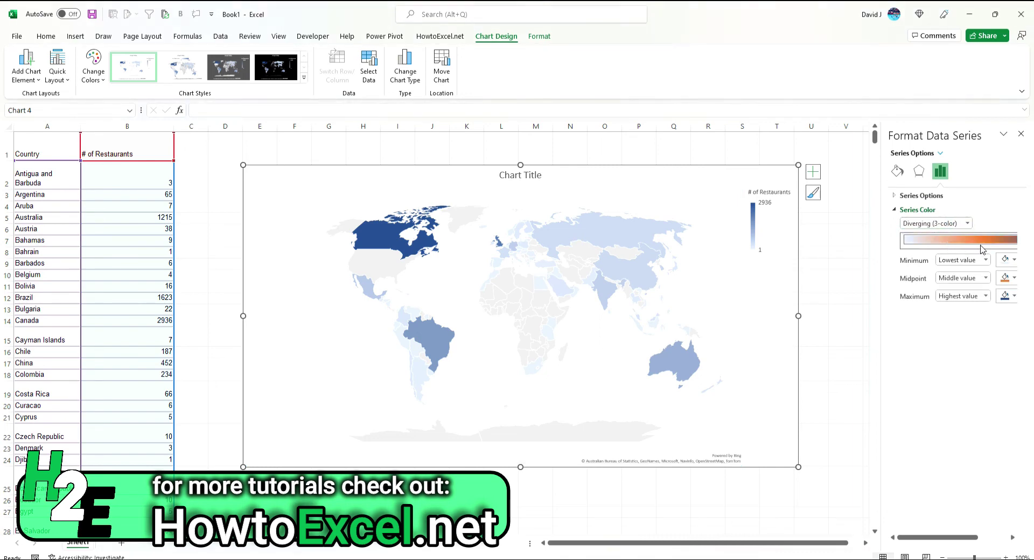
# - Set the series colours to very light green for the minimum, light green for the midpoint and dark green for the maximum
pyautogui.click(1005, 259)
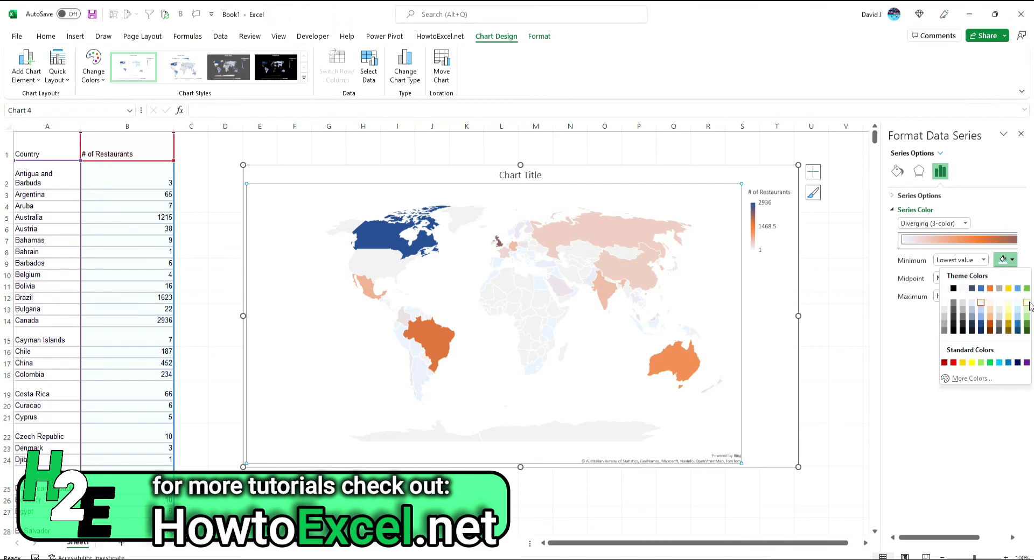
pyautogui.click(1029, 305)
pyautogui.click(1004, 277)
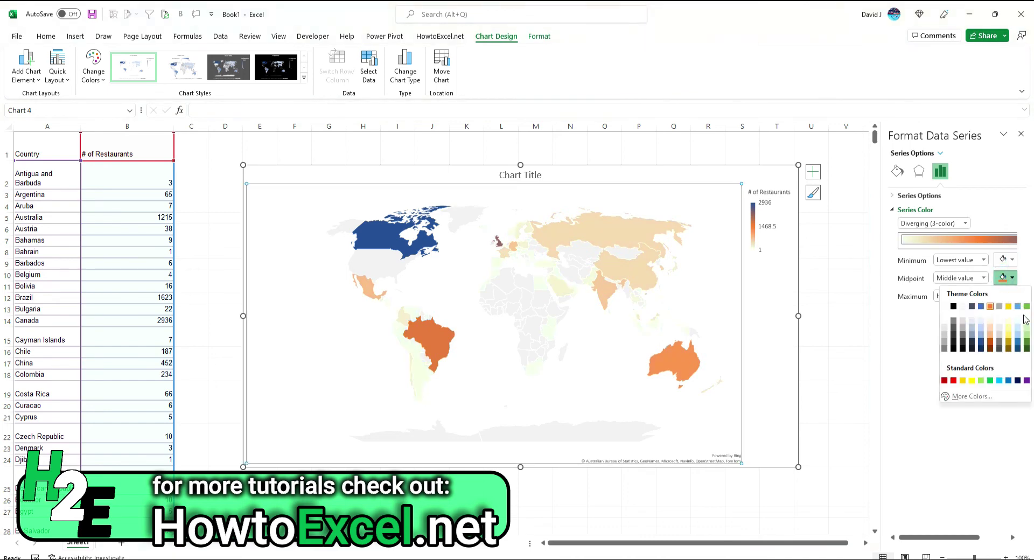
pyautogui.click(1027, 337)
pyautogui.click(1005, 296)
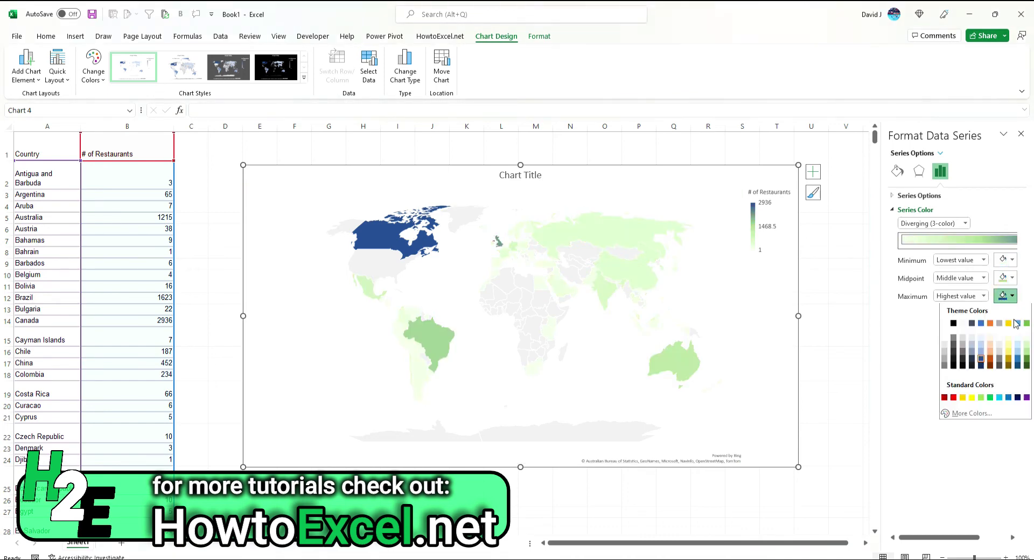
pyautogui.click(1027, 372)
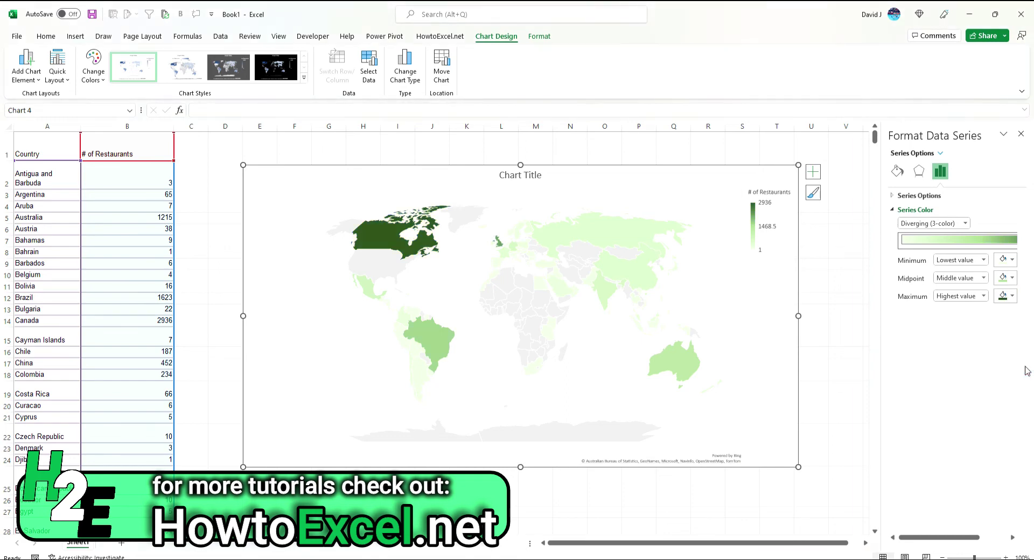
# - Move the map chart beside the data and enlarge it to span about columns C to U, leaving it deselected
pyautogui.click(427, 371)
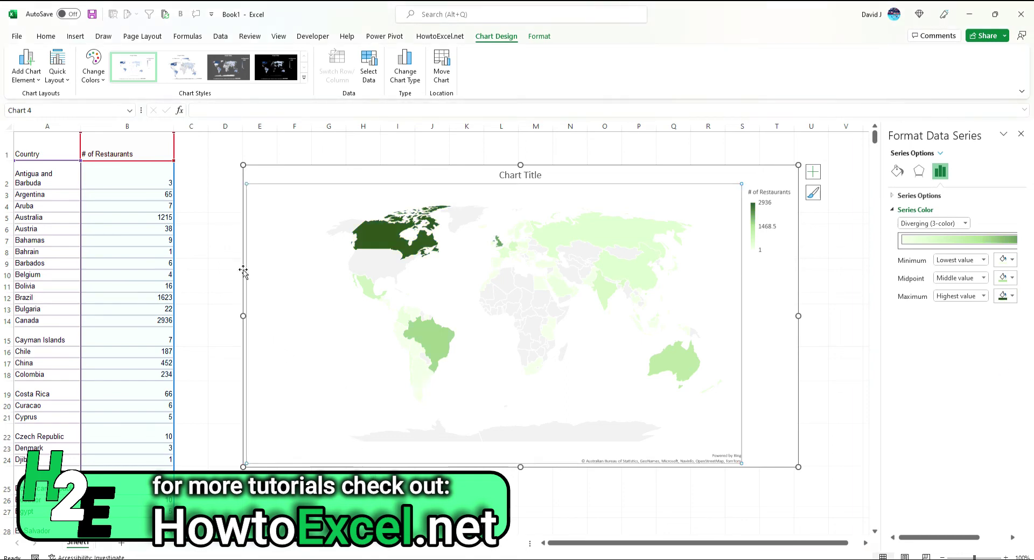
pyautogui.moveTo(265, 169); pyautogui.dragTo(200, 164)
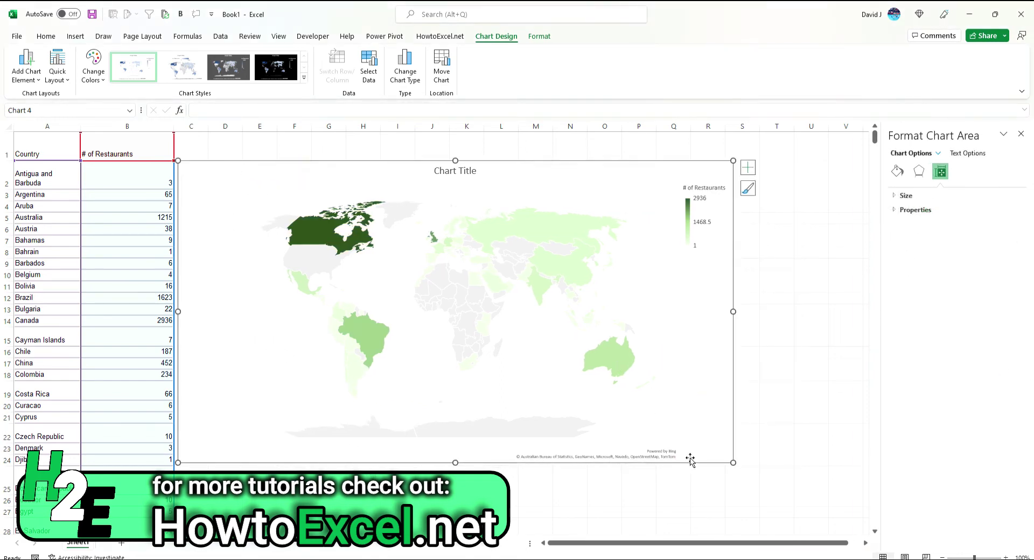
pyautogui.moveTo(733, 463); pyautogui.dragTo(806, 498)
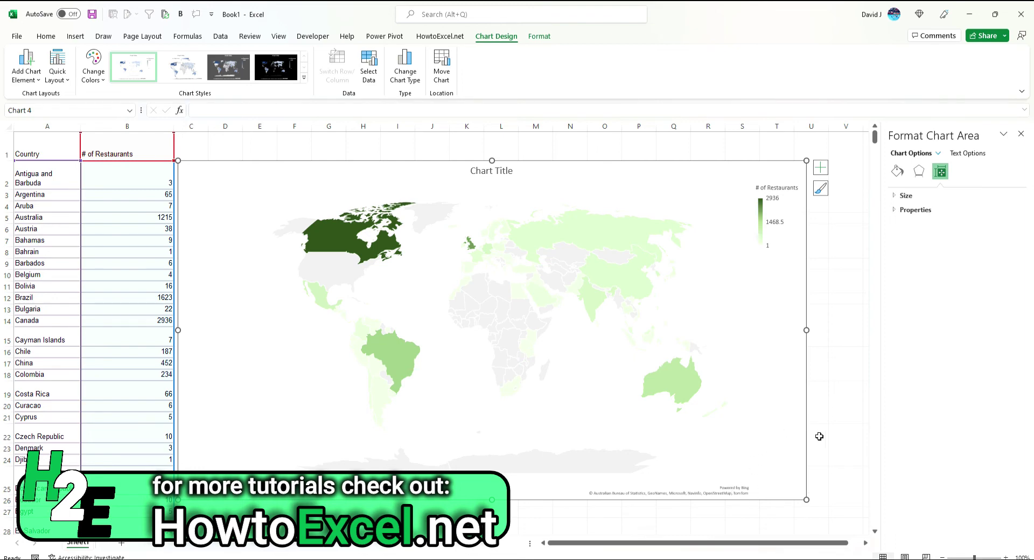
pyautogui.press('Escape')
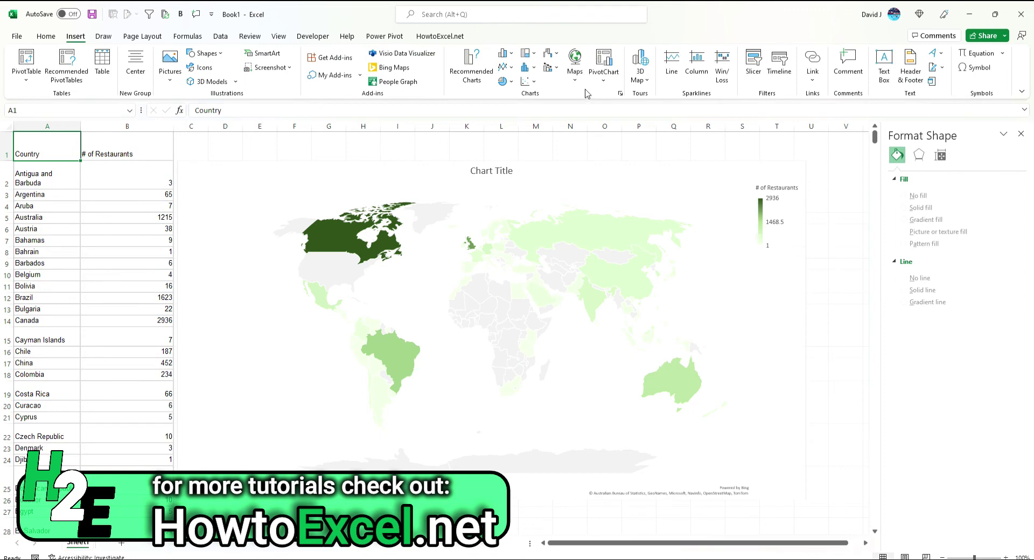
# - Launch 3D Maps from the workbook and open the existing Tour 1
pyautogui.click(640, 73)
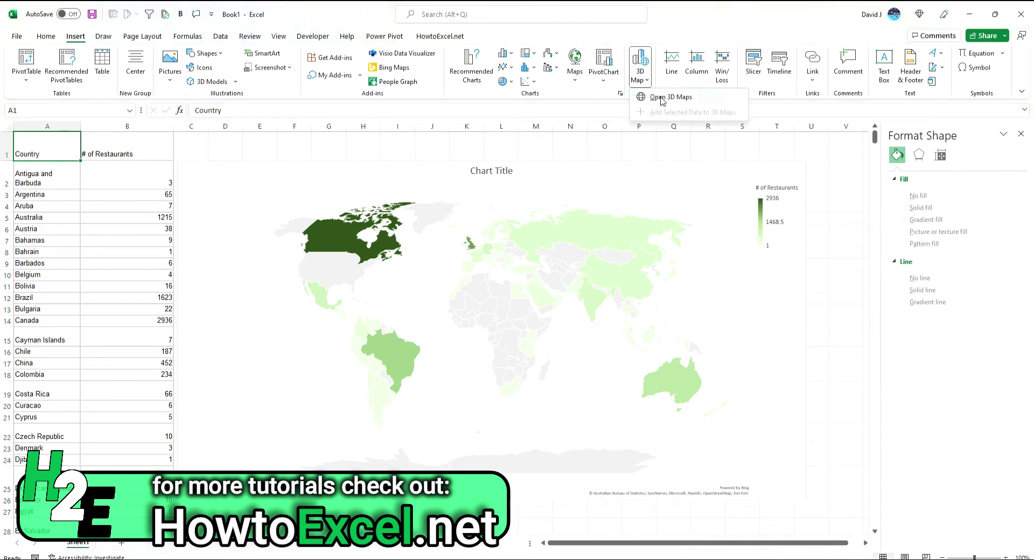
pyautogui.click(663, 99)
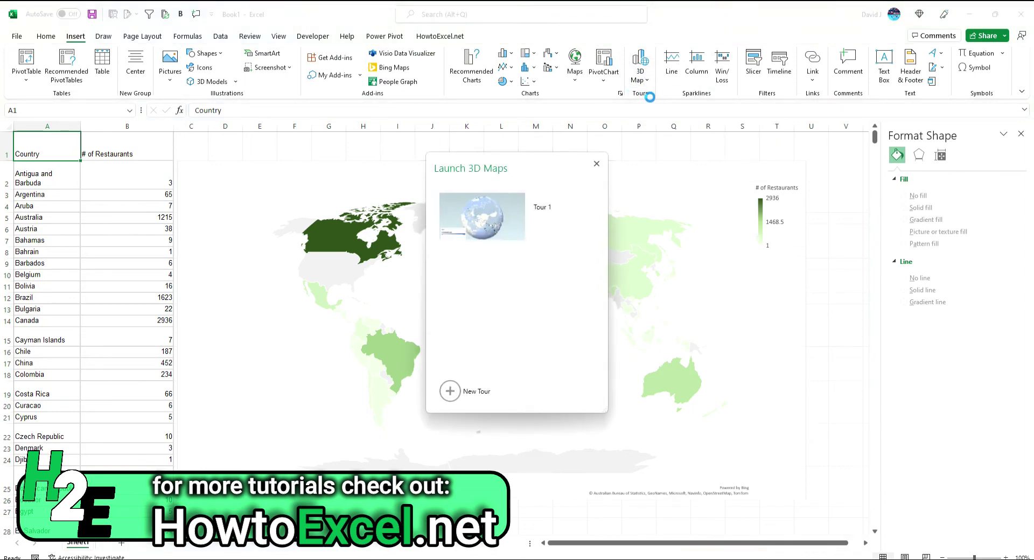
pyautogui.click(504, 207)
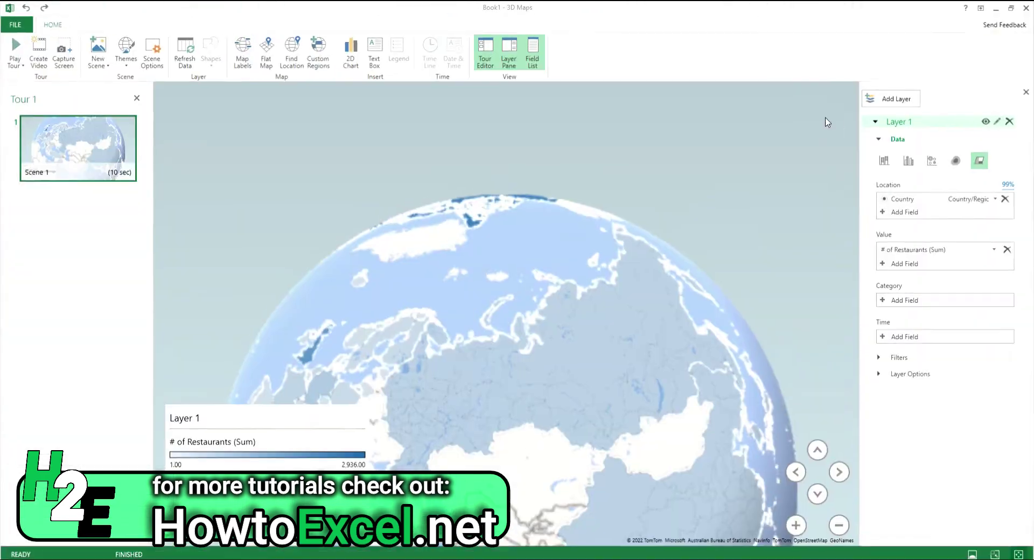
# - Rotate the globe to North America and inspect the restaurant counts for Canada and Mexico
pyautogui.moveTo(455, 339); pyautogui.dragTo(638, 302)
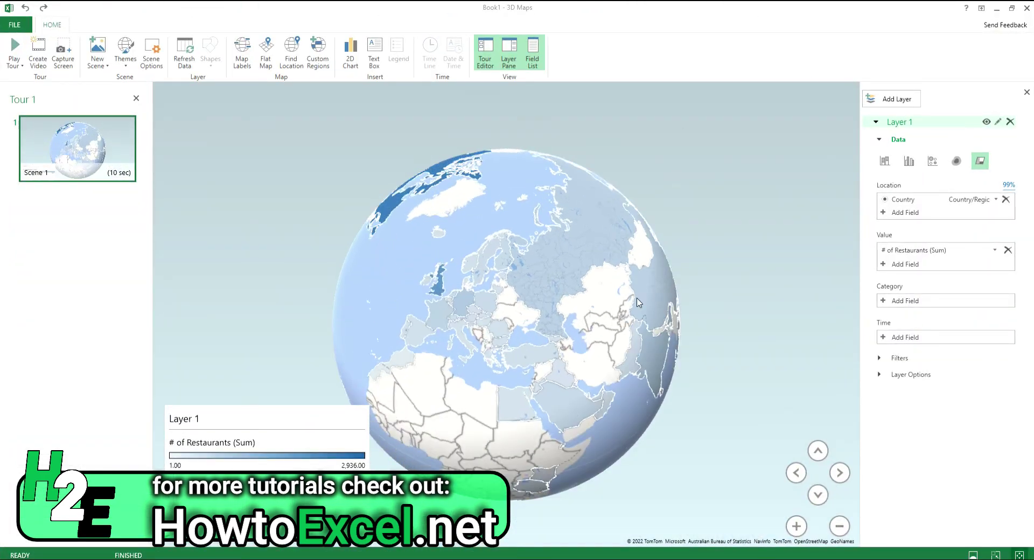
pyautogui.moveTo(464, 360); pyautogui.dragTo(619, 258)
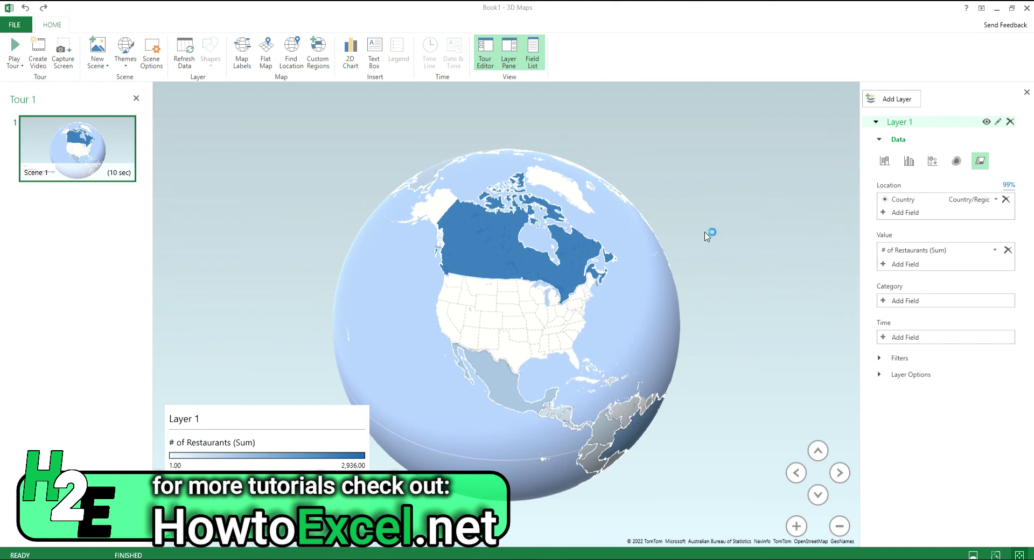
pyautogui.click(510, 252)
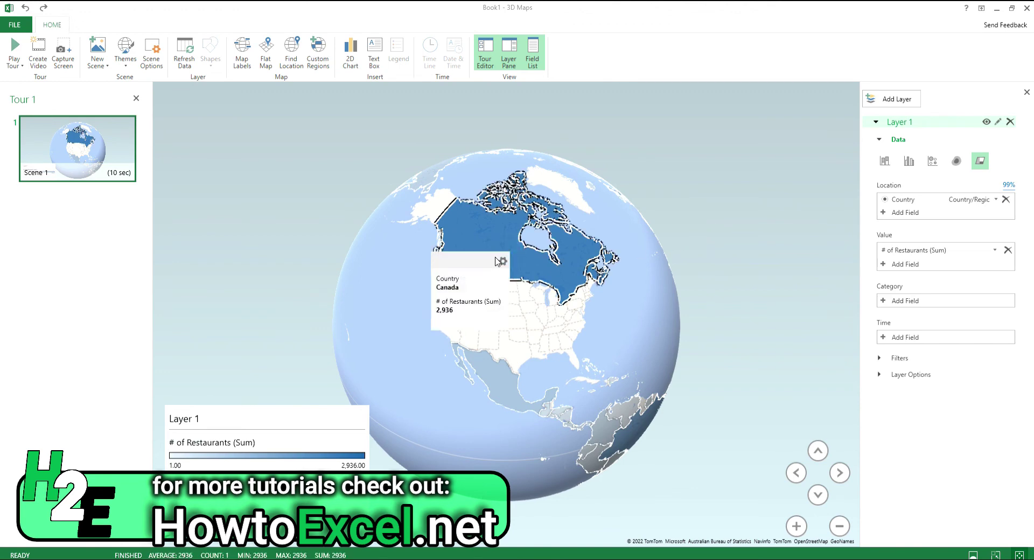
pyautogui.click(503, 382)
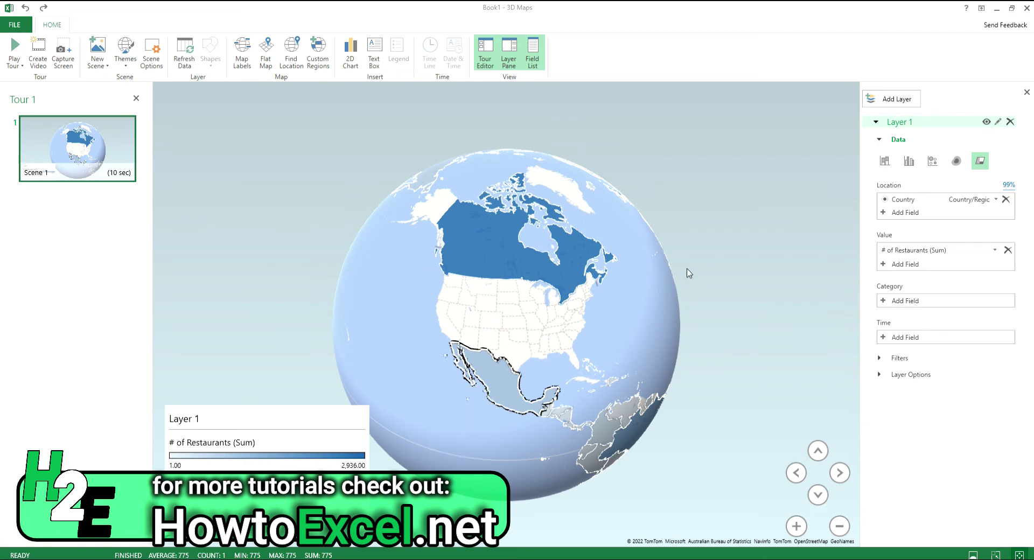
# - Turn the globe to Europe and examine the country shading and restaurant counts at closer range
pyautogui.moveTo(641, 285); pyautogui.dragTo(349, 324)
pyautogui.scroll(6, 466, 280)
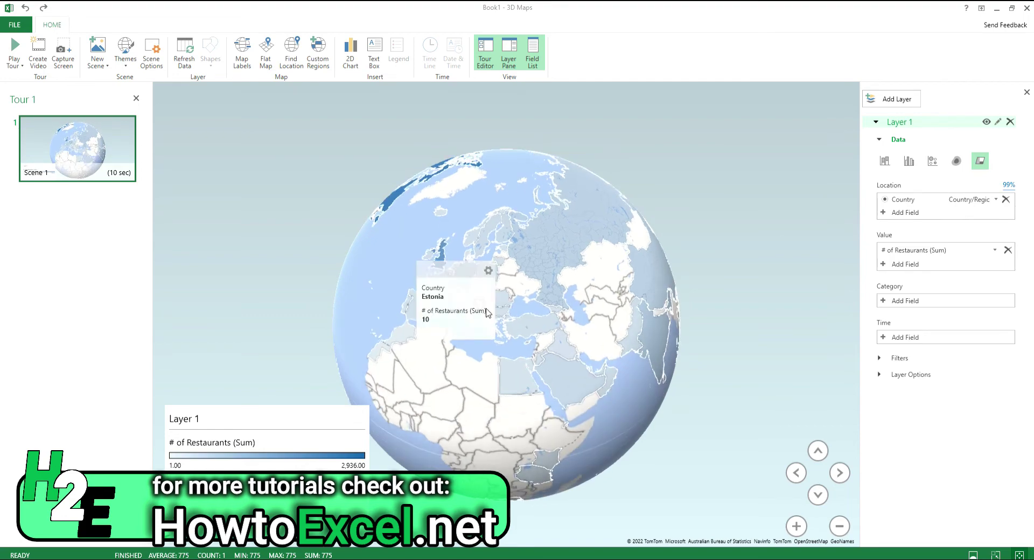
pyautogui.scroll(5, 466, 280)
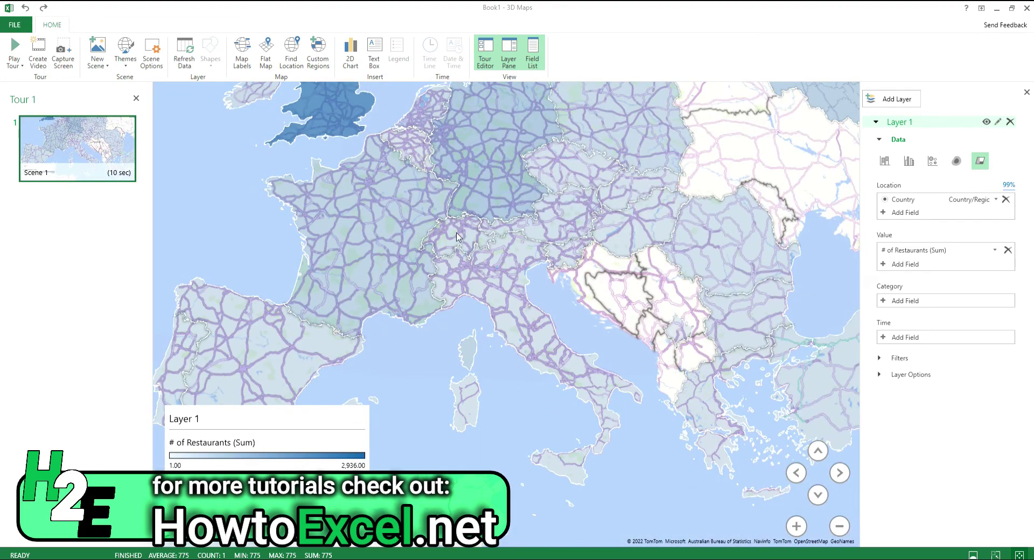
pyautogui.scroll(-4, 439, 248)
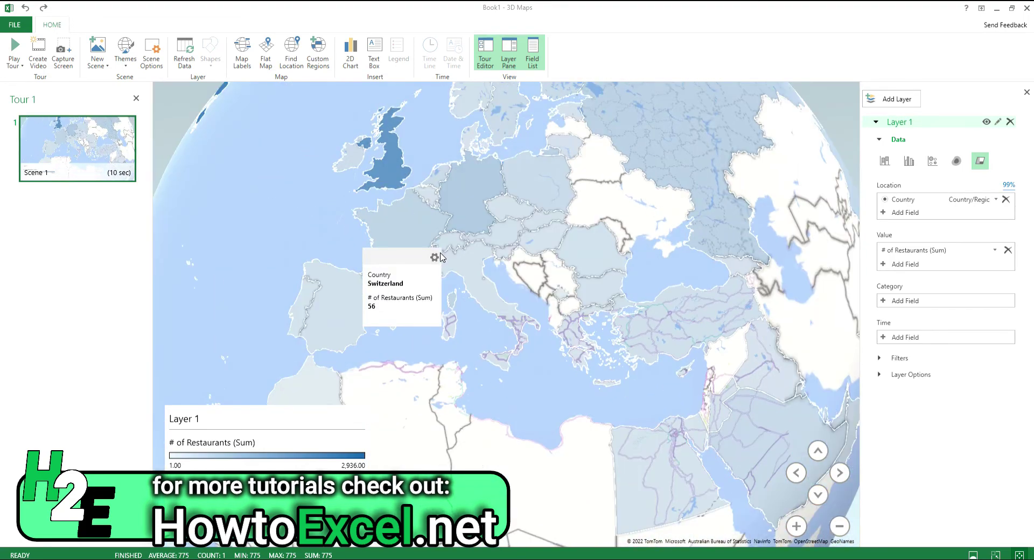
pyautogui.doubleClick(330, 203)
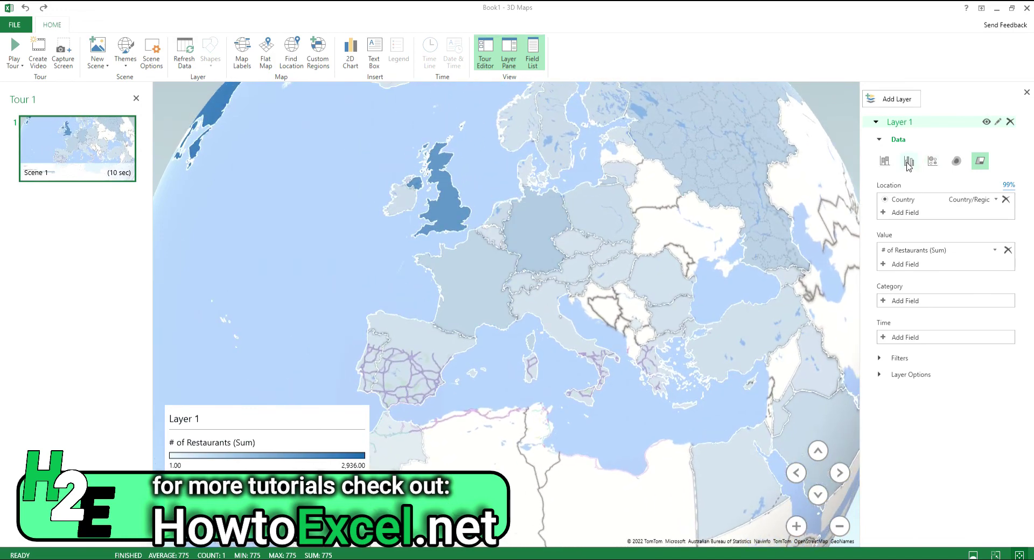
# - Preview Layer 1 as stacked column, clustered column, bubble and heat map, and finish on the region visualization
pyautogui.click(885, 168)
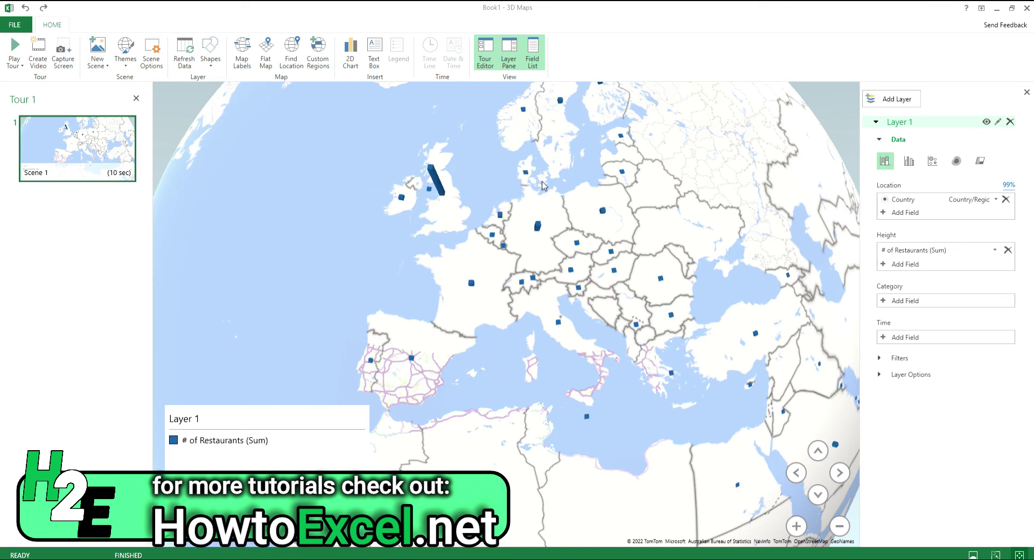
pyautogui.click(909, 163)
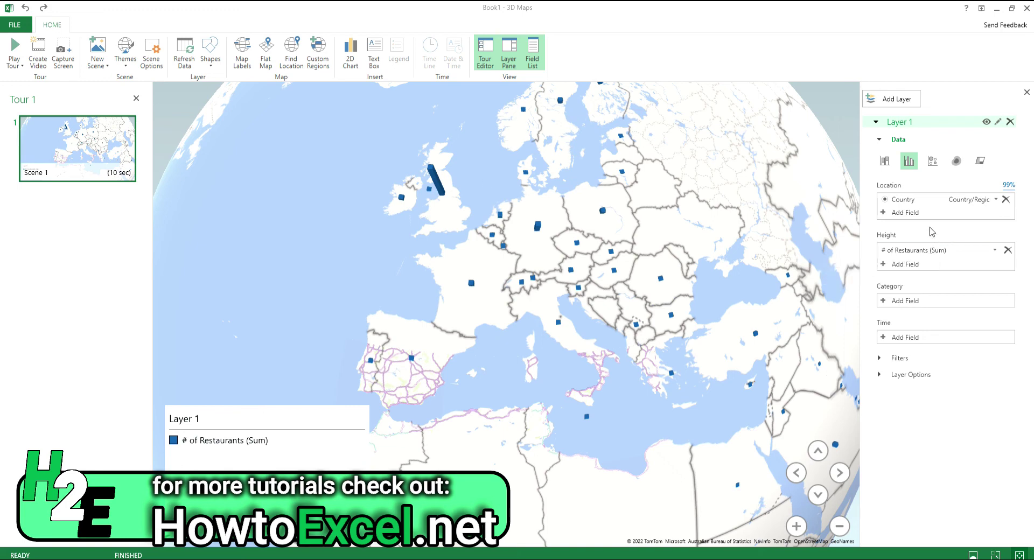
pyautogui.click(934, 164)
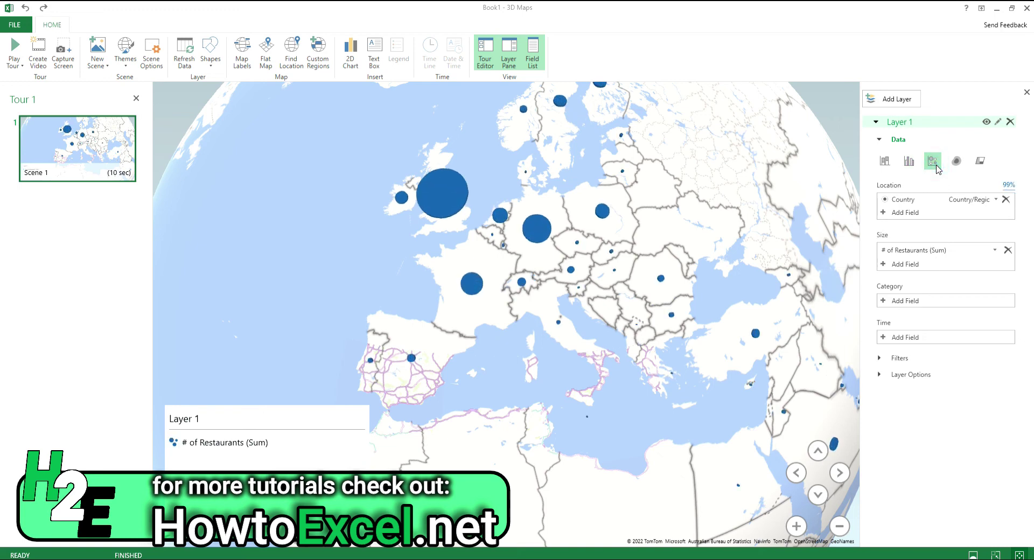
pyautogui.click(953, 166)
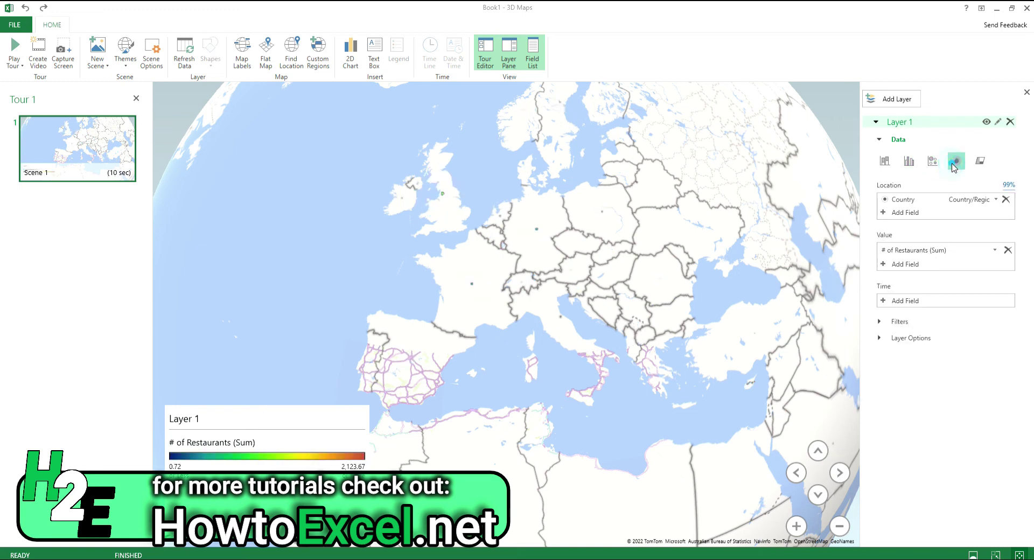
pyautogui.click(979, 161)
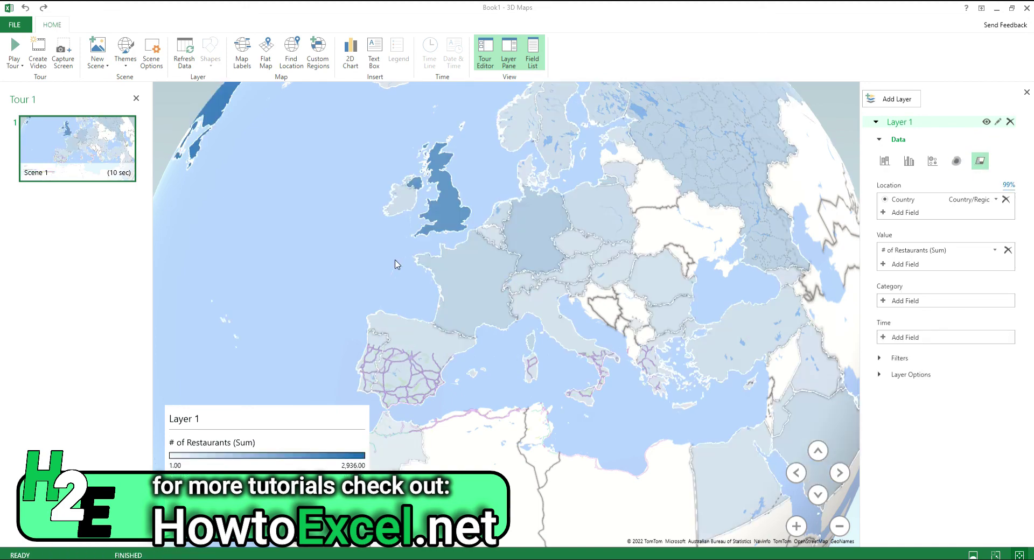
# - Examine the region shading of Canada and the United States against the Layer 1 colour legend
pyautogui.moveTo(331, 238); pyautogui.dragTo(657, 261)
pyautogui.moveTo(577, 347); pyautogui.dragTo(753, 260)
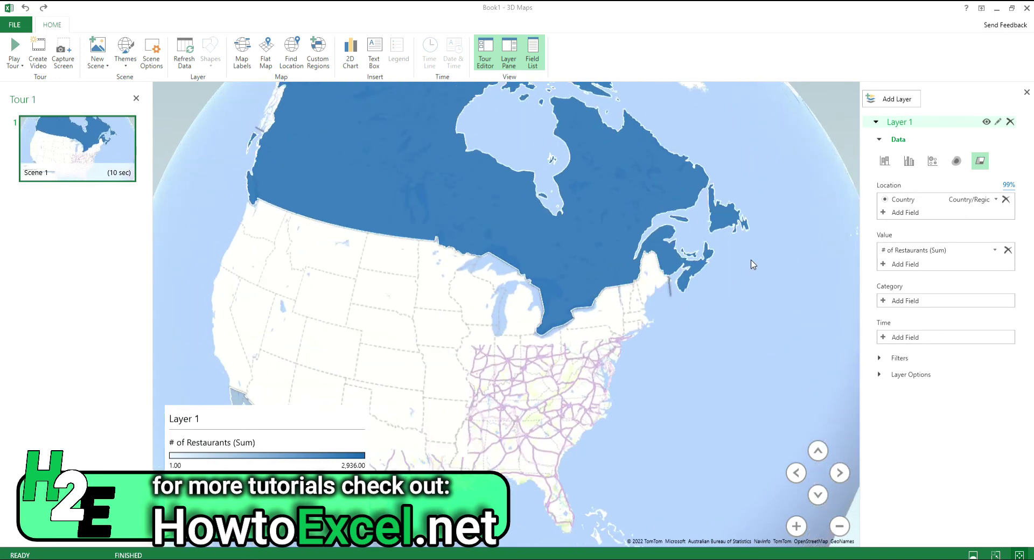
pyautogui.click(459, 297)
pyautogui.moveTo(459, 298); pyautogui.dragTo(469, 371)
pyautogui.moveTo(507, 318)
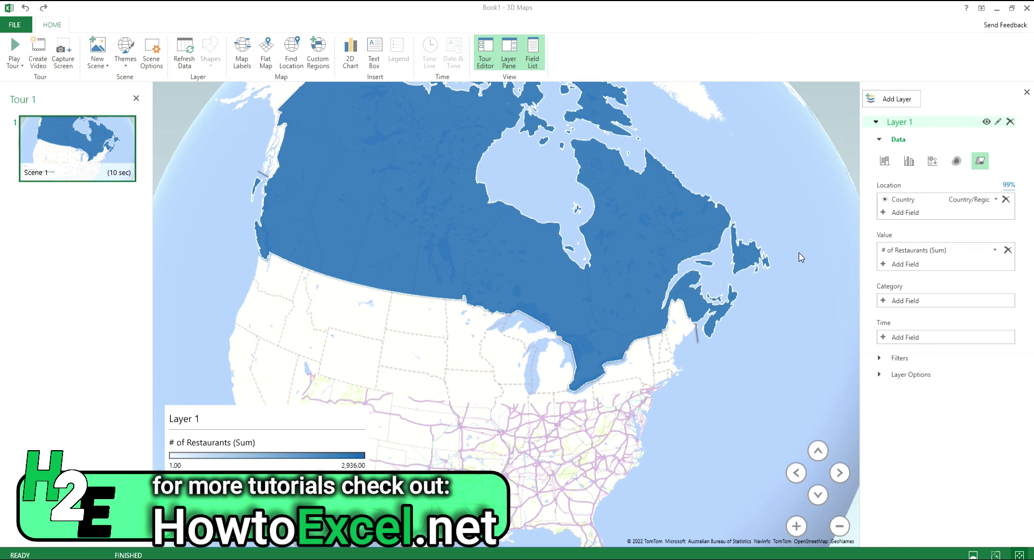
pyautogui.click(328, 457)
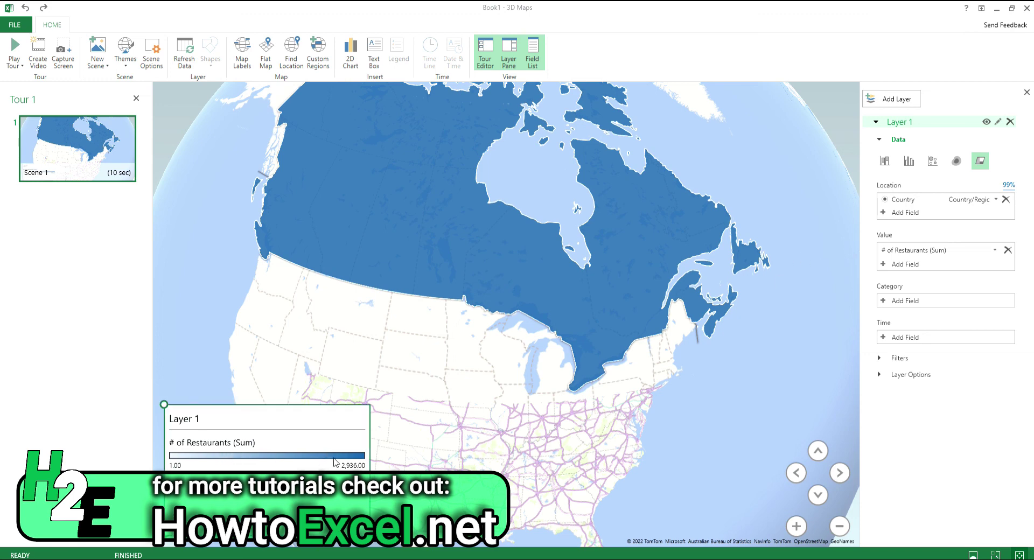
# - Rotate back across Russia and Europe to inspect the restaurant counts for Russia and France, finishing with a wider globe view
pyautogui.moveTo(750, 264); pyautogui.dragTo(686, 303)
pyautogui.moveTo(754, 277); pyautogui.dragTo(584, 463)
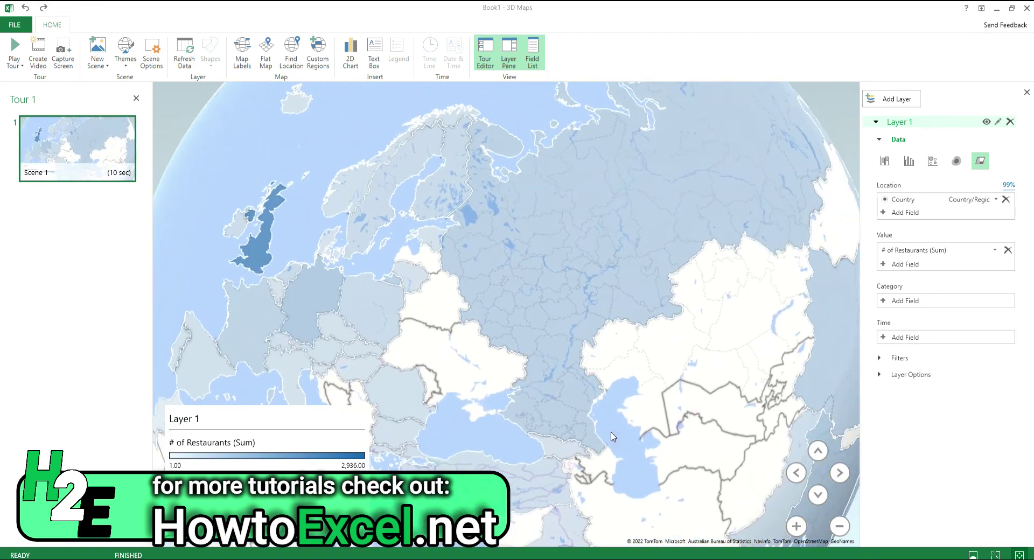
pyautogui.moveTo(565, 341)
pyautogui.scroll(3, 563, 326)
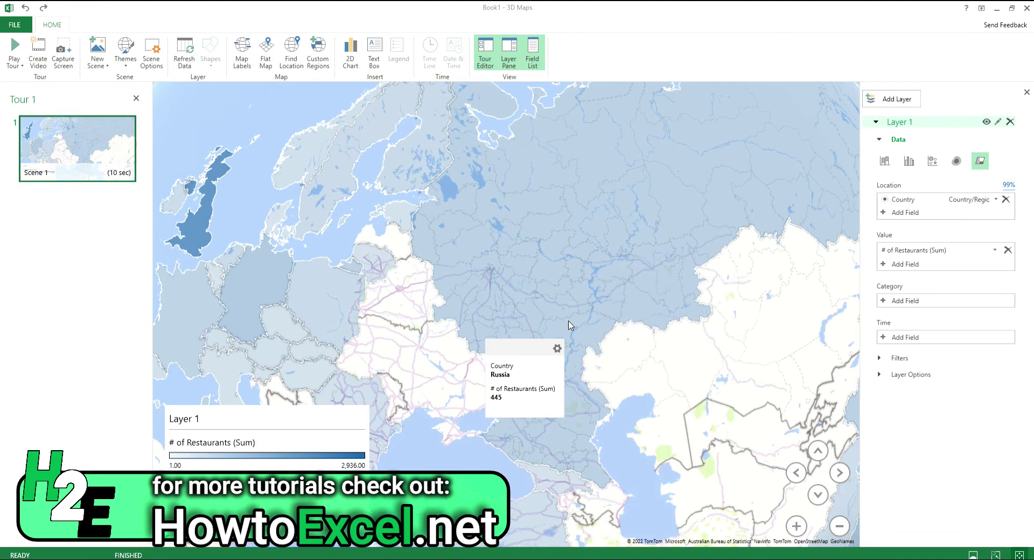
pyautogui.moveTo(409, 240); pyautogui.dragTo(573, 257)
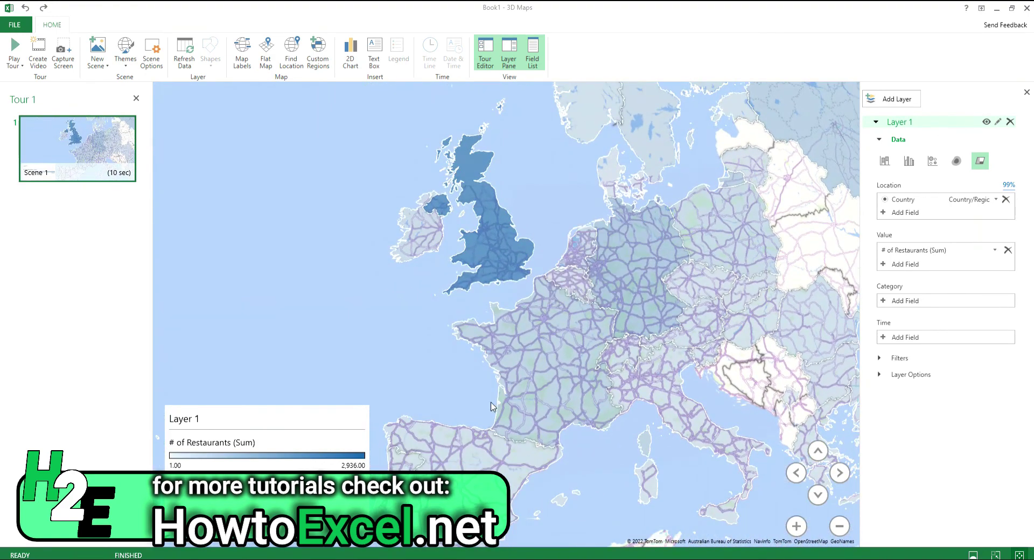
pyautogui.moveTo(587, 369)
pyautogui.scroll(3, 587, 369)
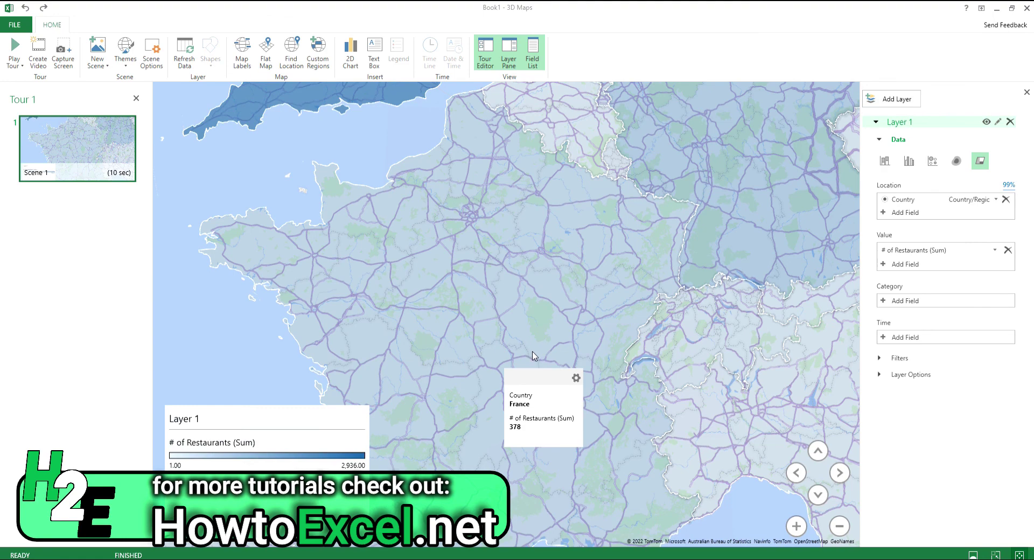
pyautogui.scroll(-3, 533, 352)
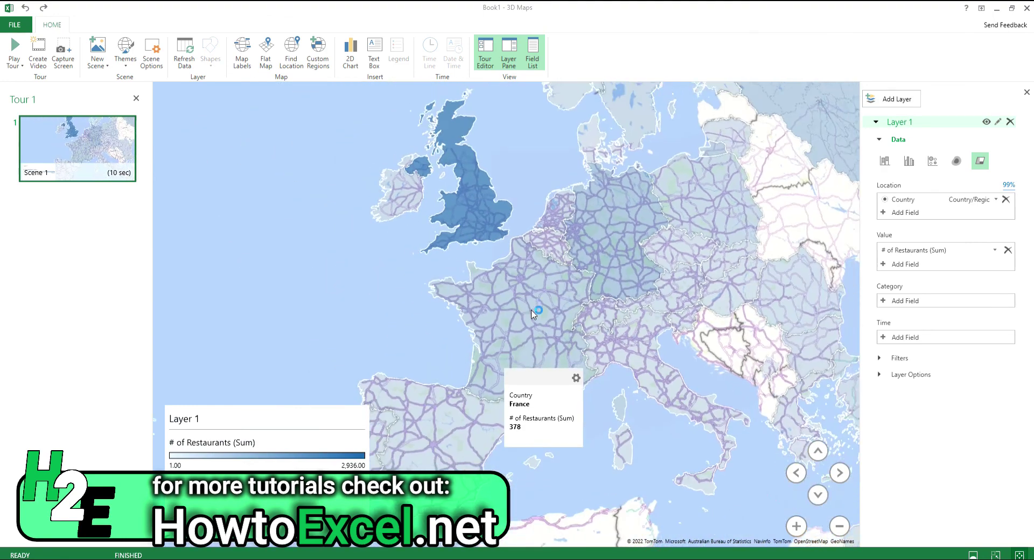
pyautogui.scroll(-3, 531, 317)
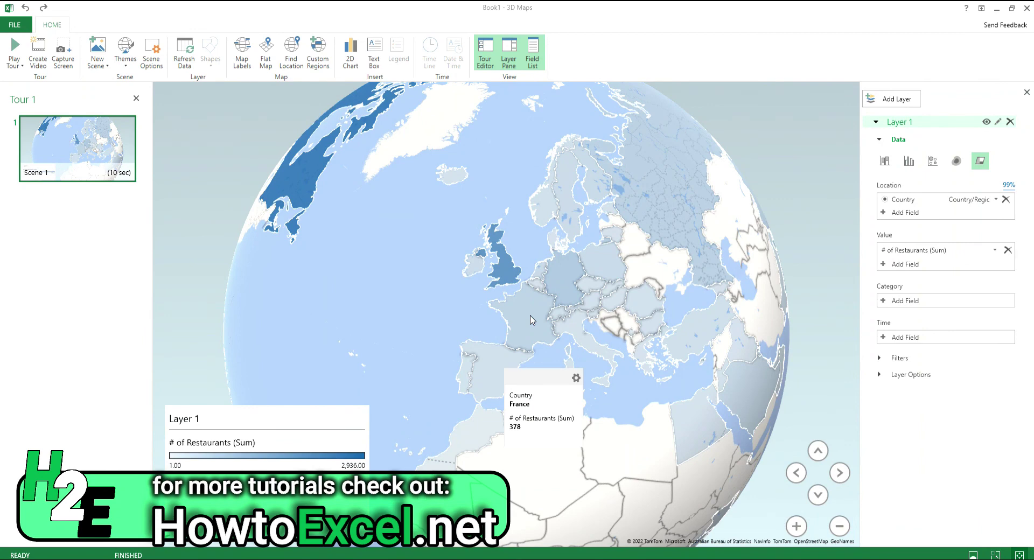